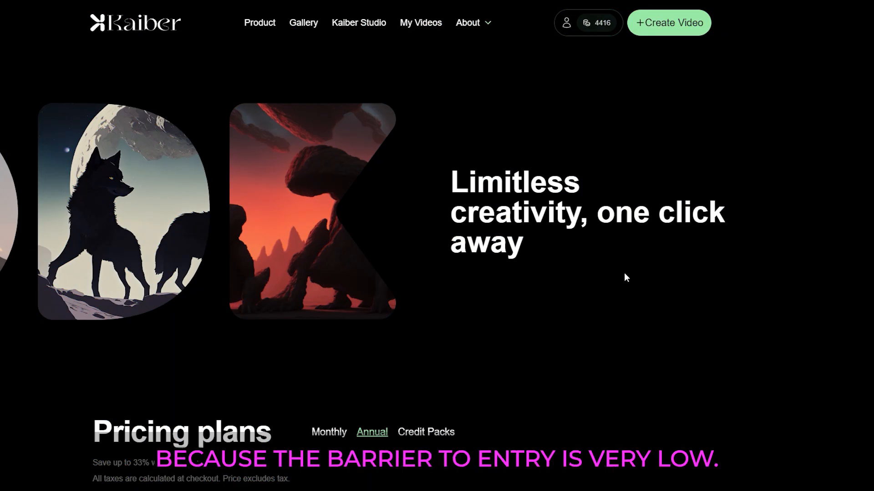
Compare the annual, monthly and credit-pack pricing plans.
scroll(633, 275, down, 4)
scroll(752, 293, down, 3)
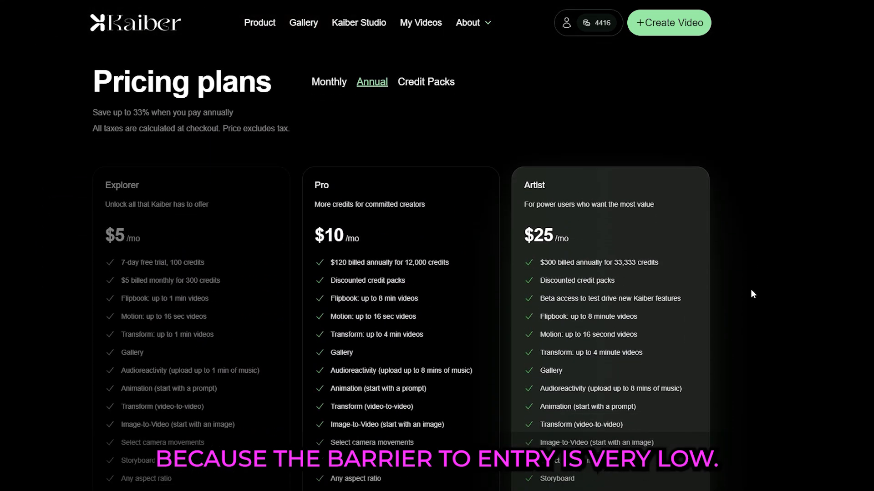
scroll(752, 294, down, 1)
scroll(752, 294, up, 1)
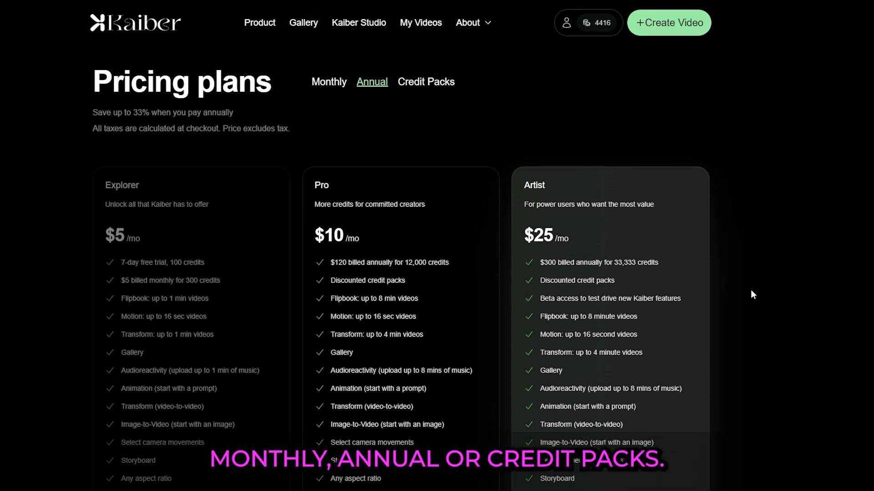
scroll(752, 293, down, 1)
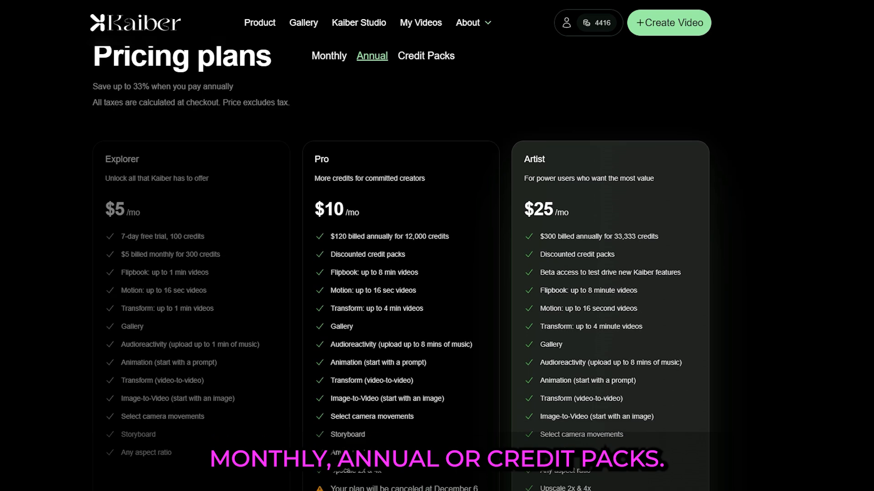
scroll(752, 294, up, 1)
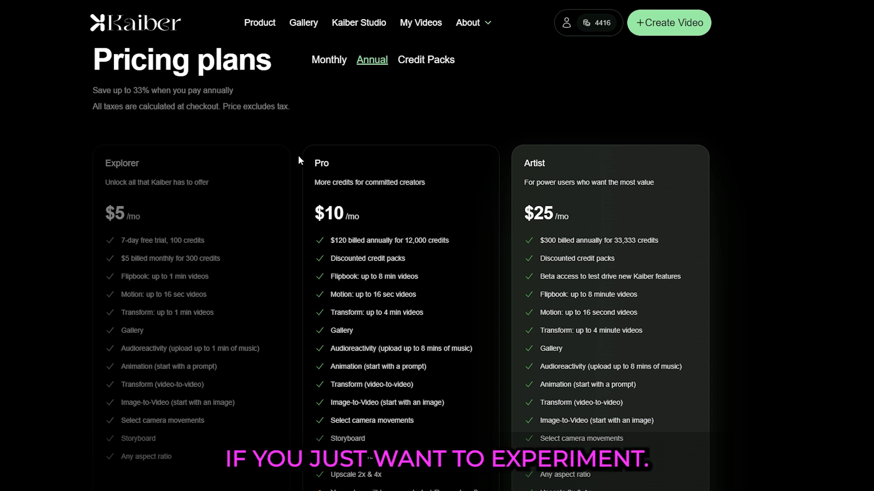
click(335, 67)
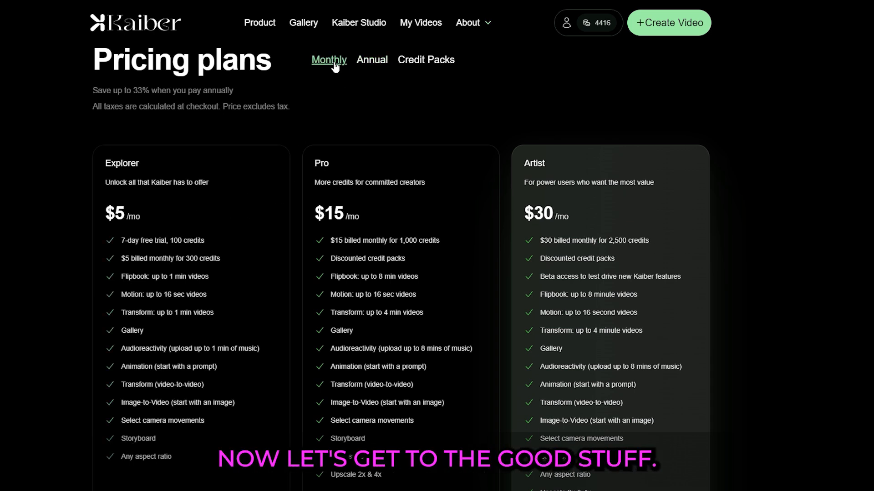
click(442, 64)
Start creating a new video and choose its video type.
click(656, 23)
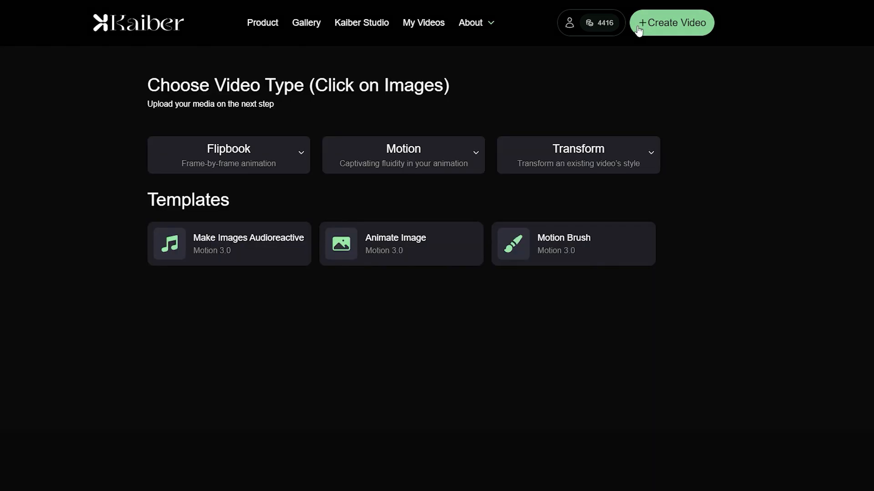
click(300, 246)
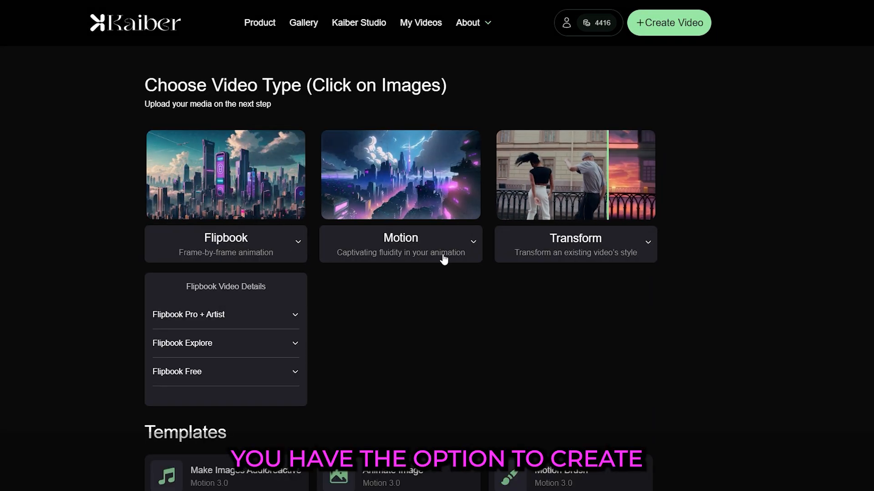
click(476, 245)
click(648, 243)
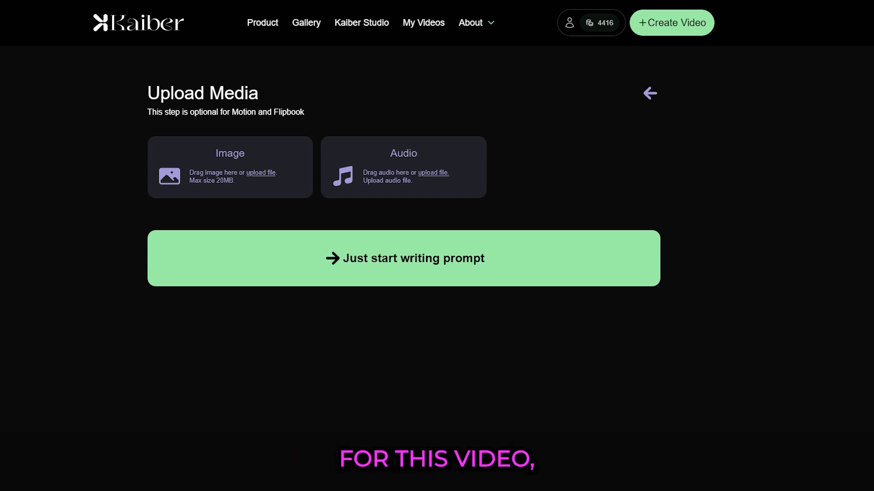
Upload the demon painting image and continue to the prompt editor.
drag(488, 182, 246, 182)
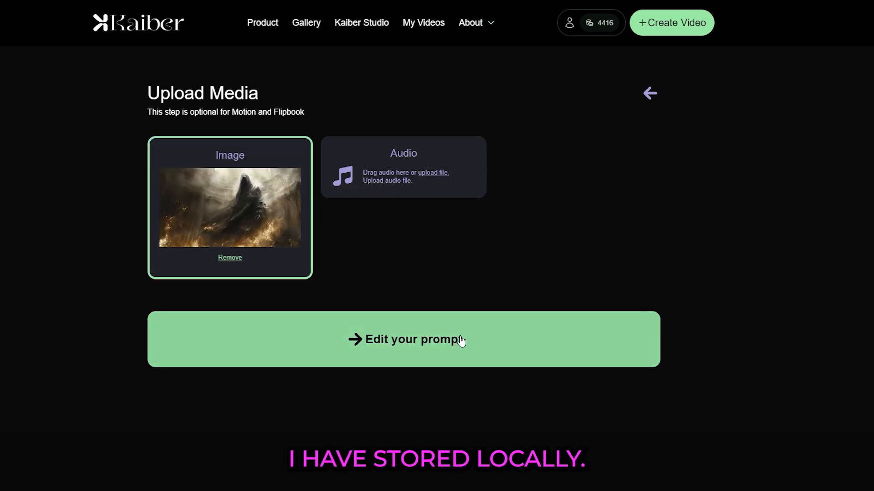
click(444, 341)
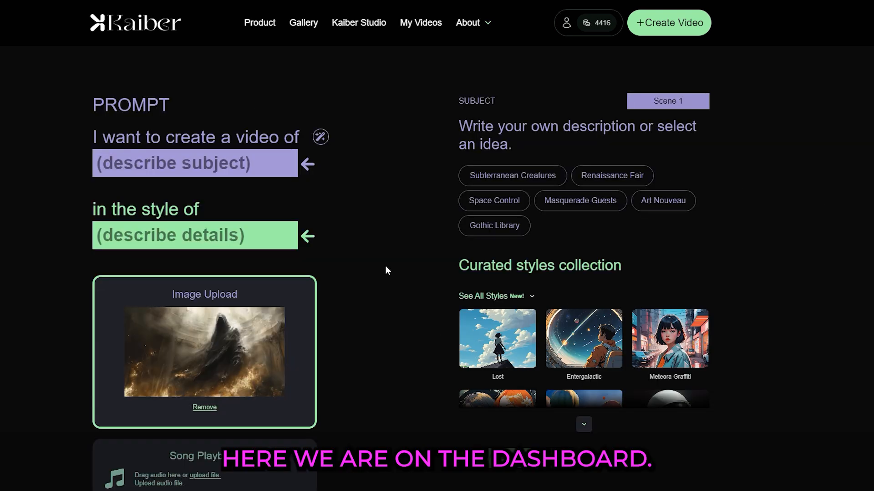
Auto-generate the subject description from the uploaded image.
scroll(358, 211, down, 1)
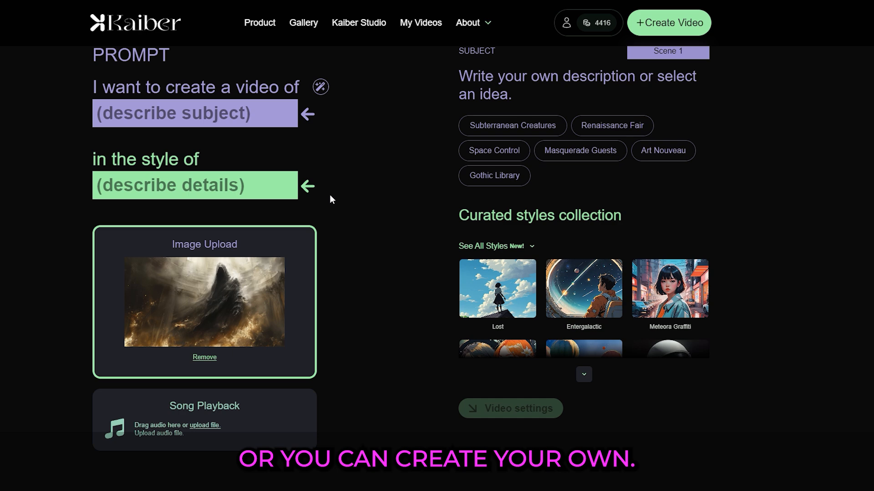
click(319, 86)
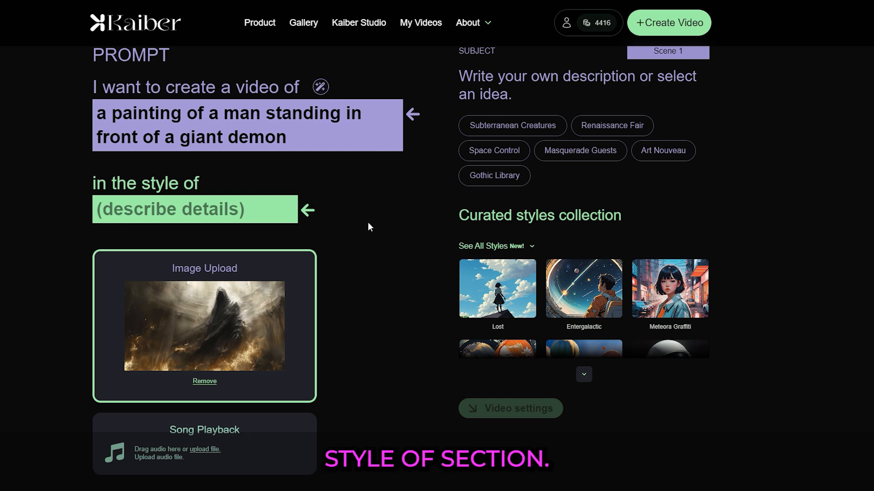
Expand all curated styles and select Meteora Watercolour as the style.
click(584, 375)
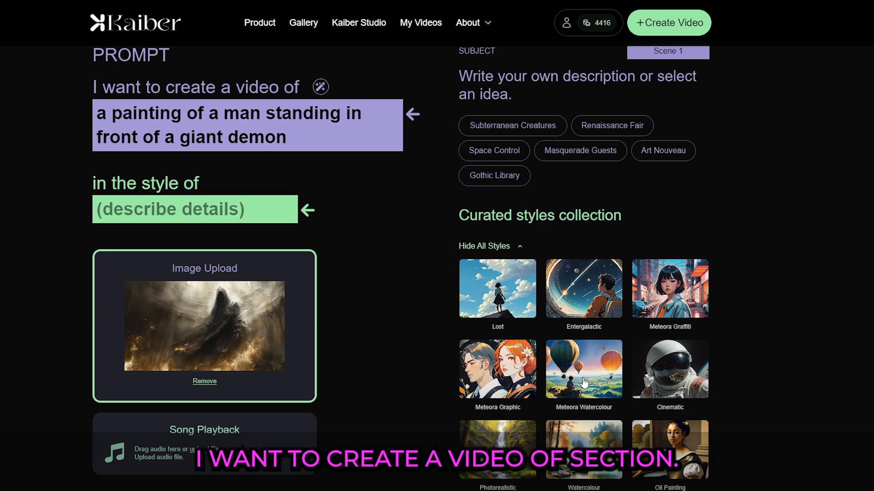
scroll(583, 382, down, 1)
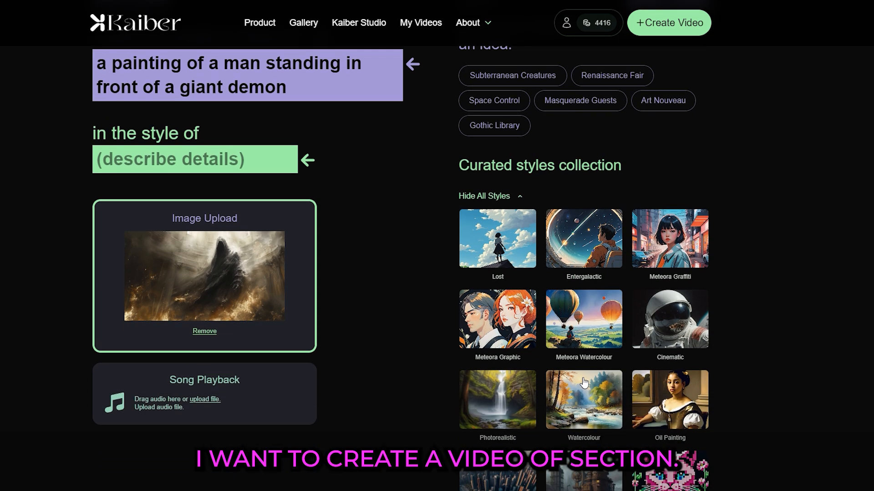
click(579, 342)
scroll(779, 350, up, 1)
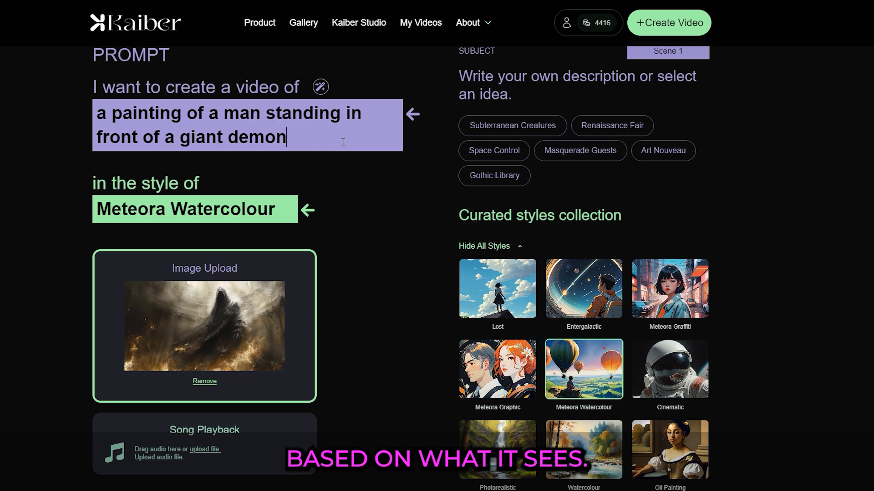
Open the video settings and set the camera movement to Zoom Out and Up.
scroll(366, 232, down, 9)
scroll(368, 234, down, 1)
click(481, 415)
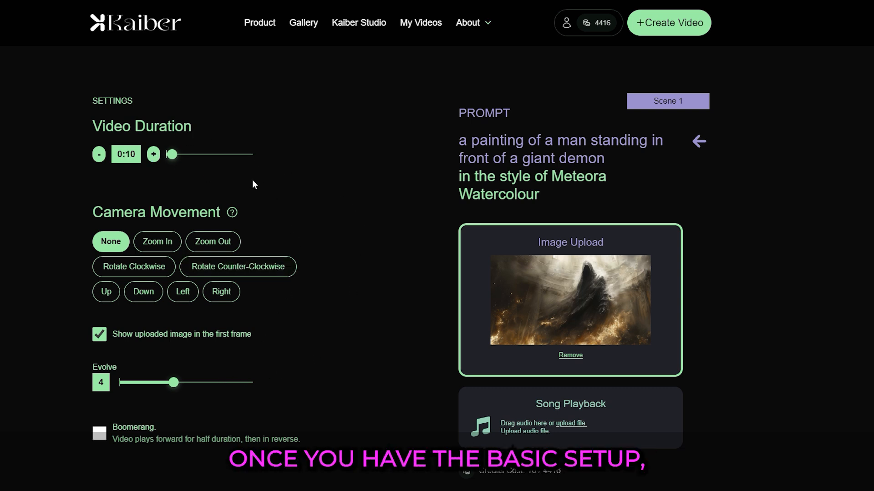
click(212, 242)
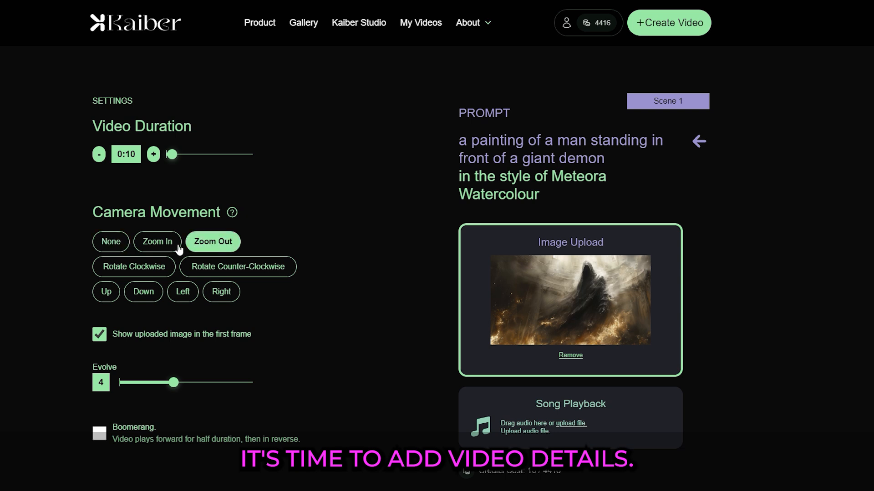
click(158, 242)
click(155, 272)
click(207, 242)
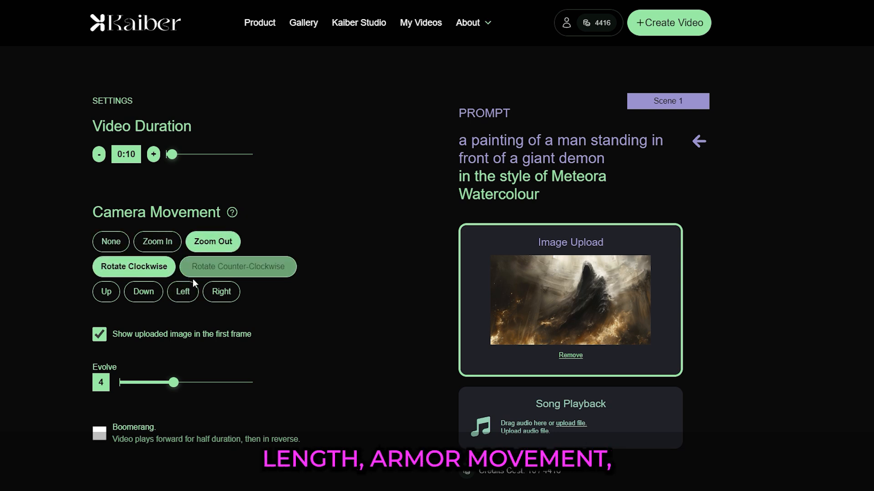
click(108, 295)
click(116, 273)
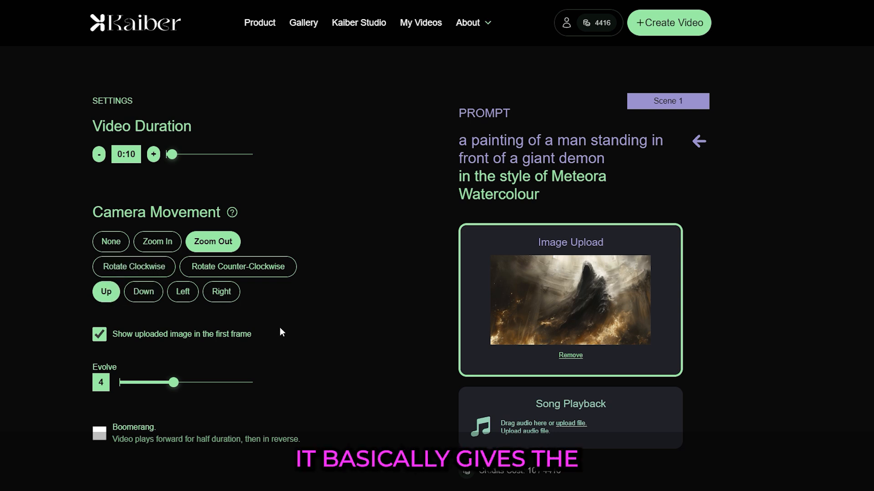
Lower Evolve to 2 and generate the preview frames.
drag(173, 387, 149, 388)
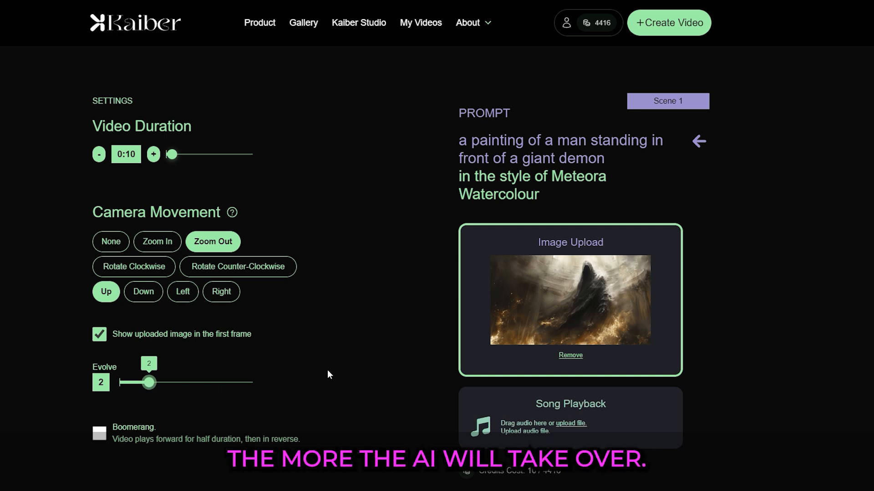
scroll(326, 370, down, 2)
click(506, 430)
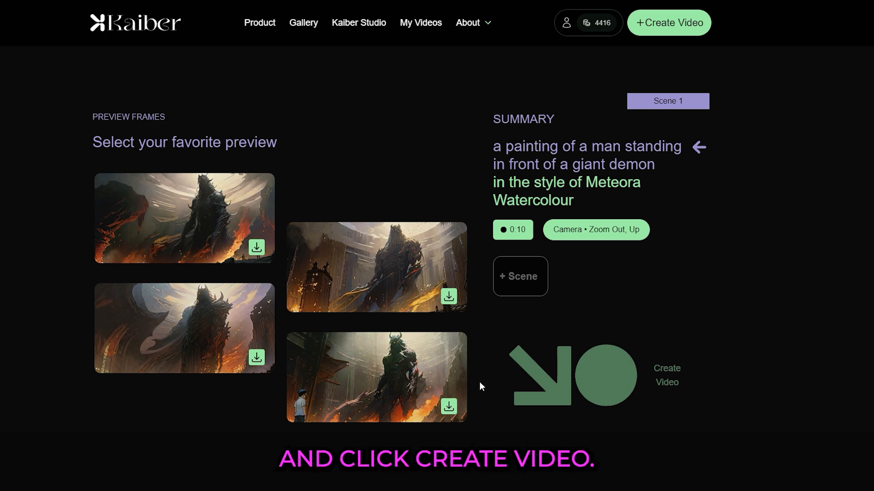
Select the upper-right preview frame and create the video.
click(396, 259)
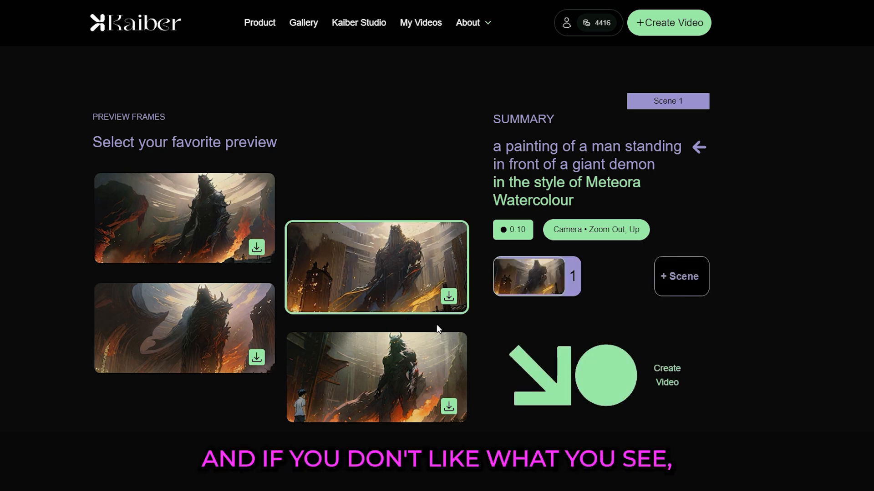
click(608, 369)
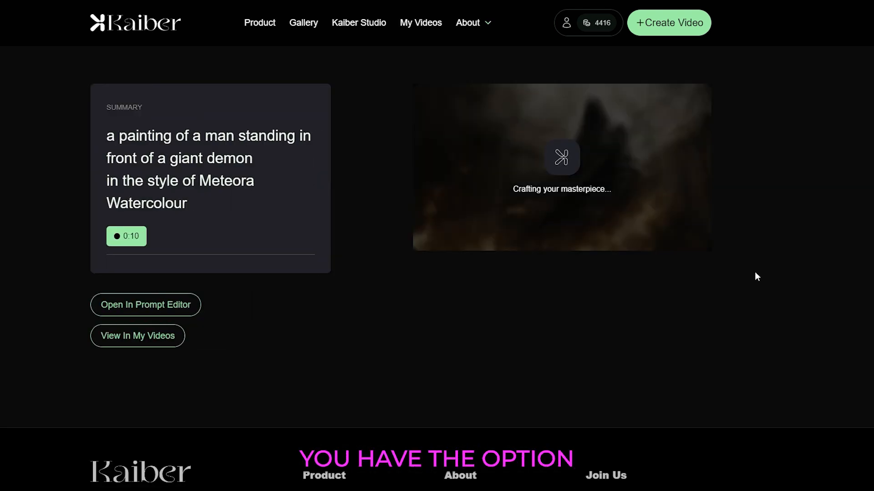
Start another video with the same demon image, auto-generating the subject and choosing the Entergalactic style.
click(665, 26)
click(273, 143)
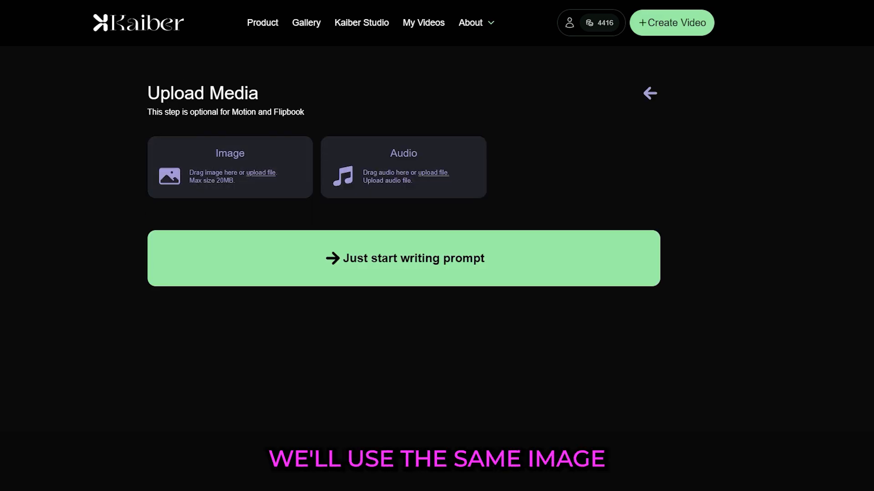
drag(346, 182, 282, 182)
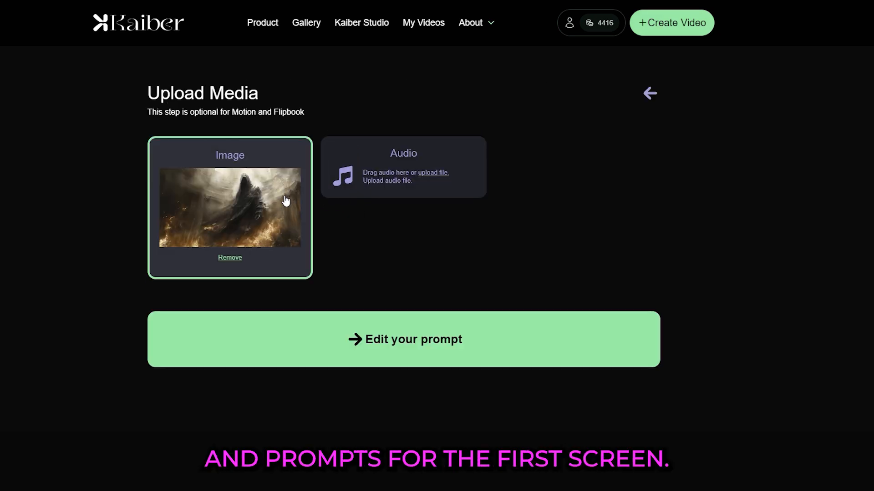
click(359, 339)
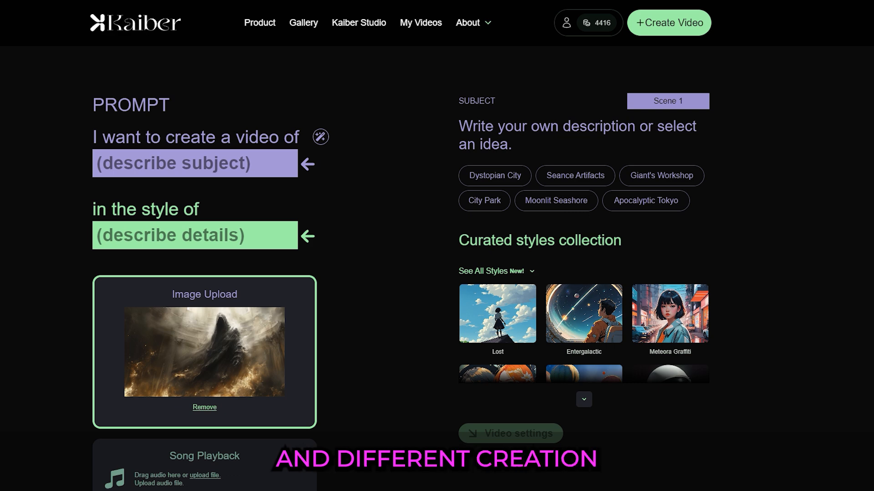
click(320, 137)
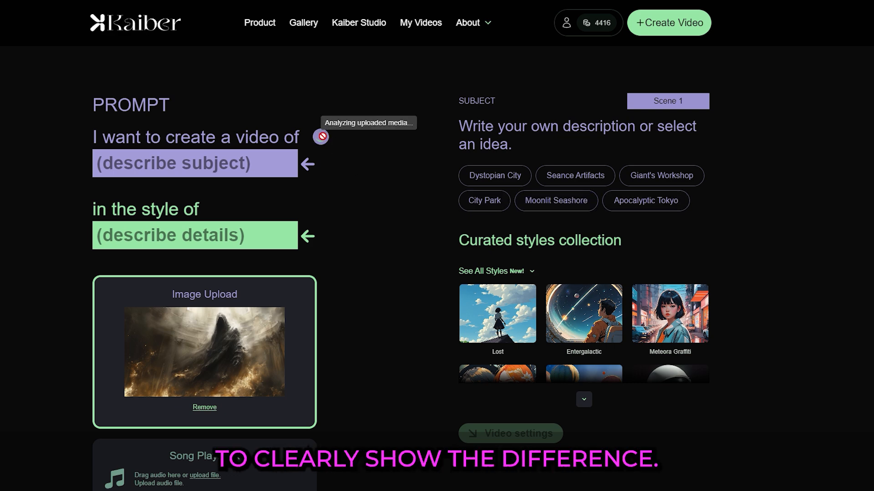
click(574, 335)
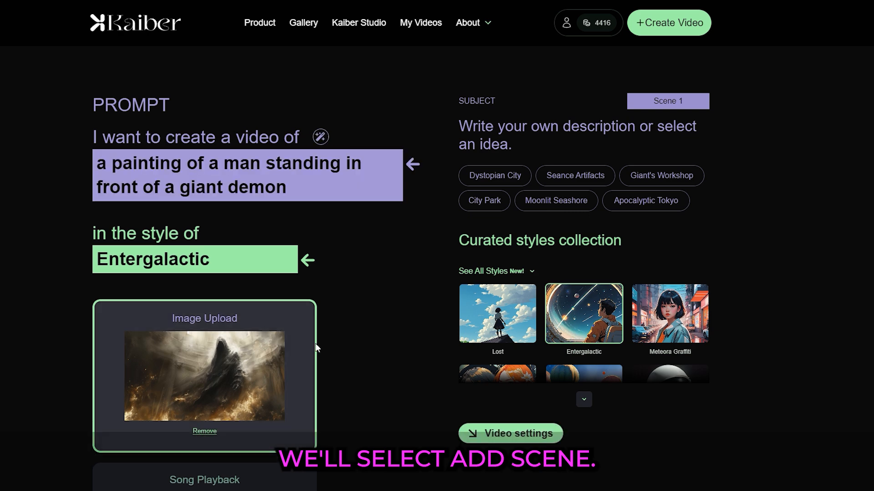
Generate preview frames using the default video settings.
click(511, 441)
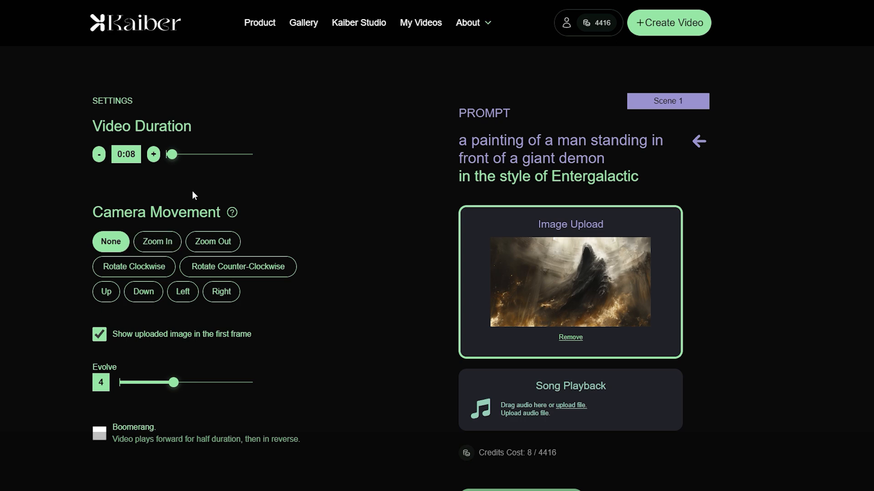
scroll(337, 242, down, 2)
click(519, 426)
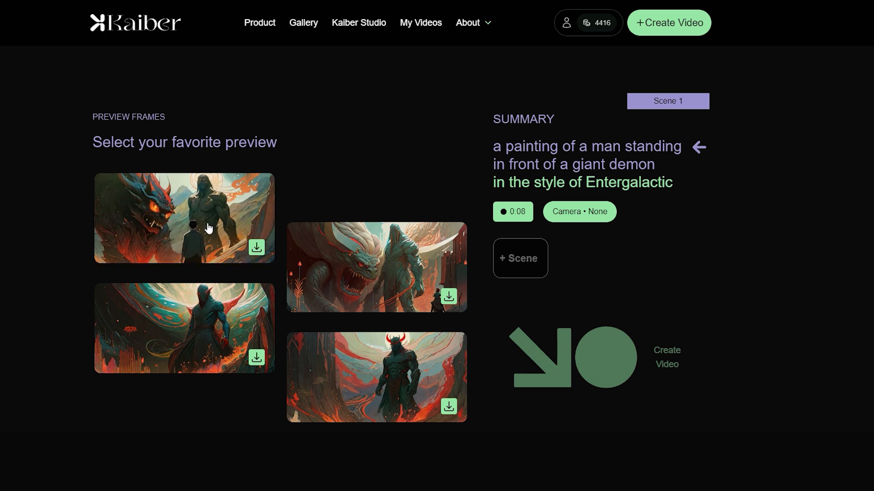
Select the upper-left preview frame and add a second scene.
click(208, 228)
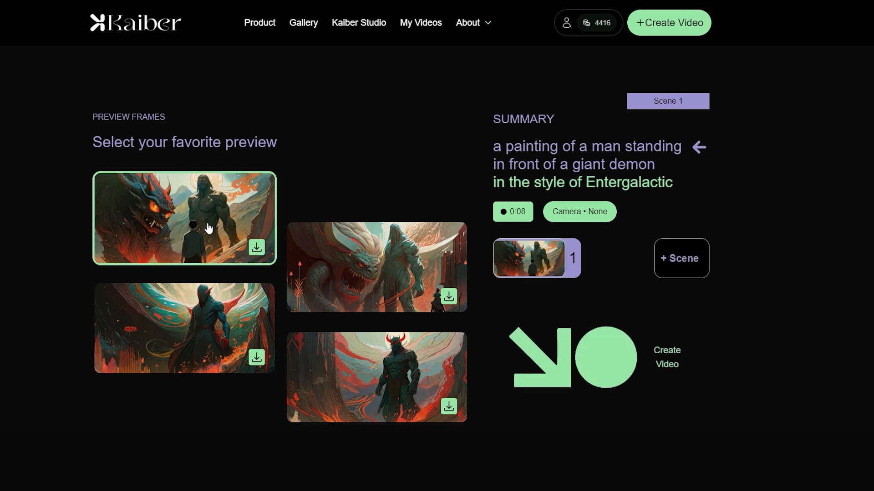
click(673, 264)
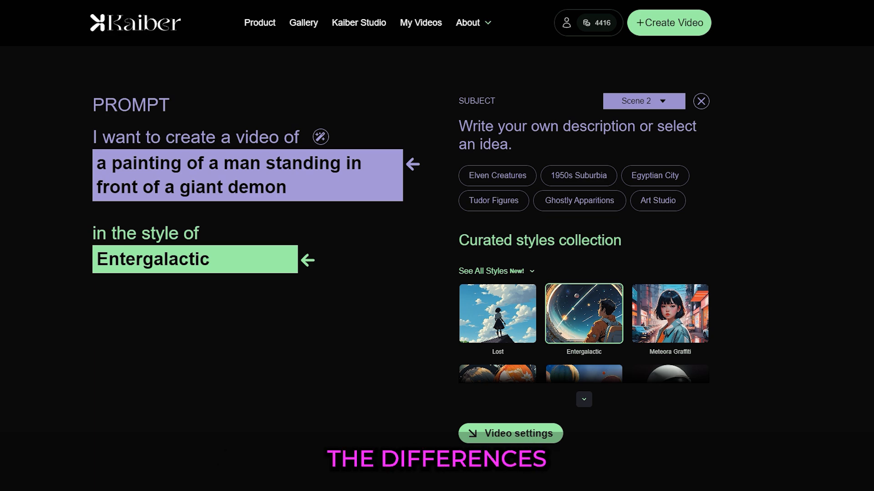
Replace Scene 2's subject with the pasted fantastical forest unicorn description.
click(340, 186)
key(ctrl+a)
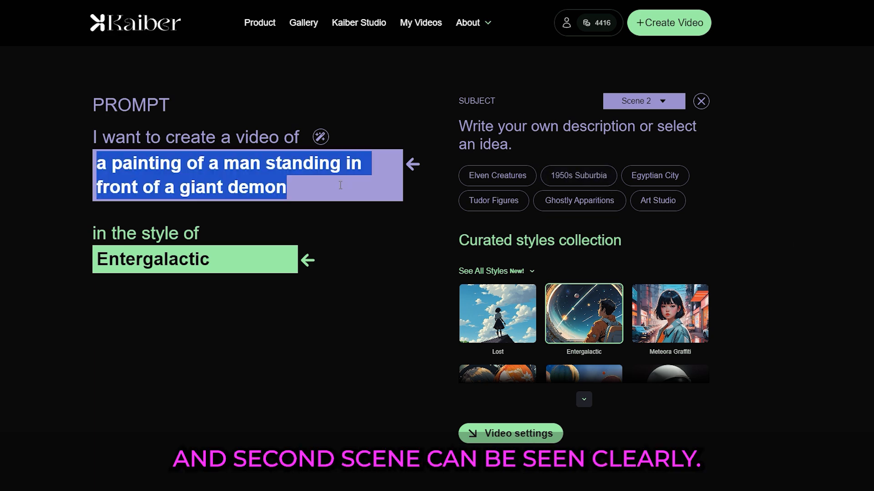
key(ctrl+v)
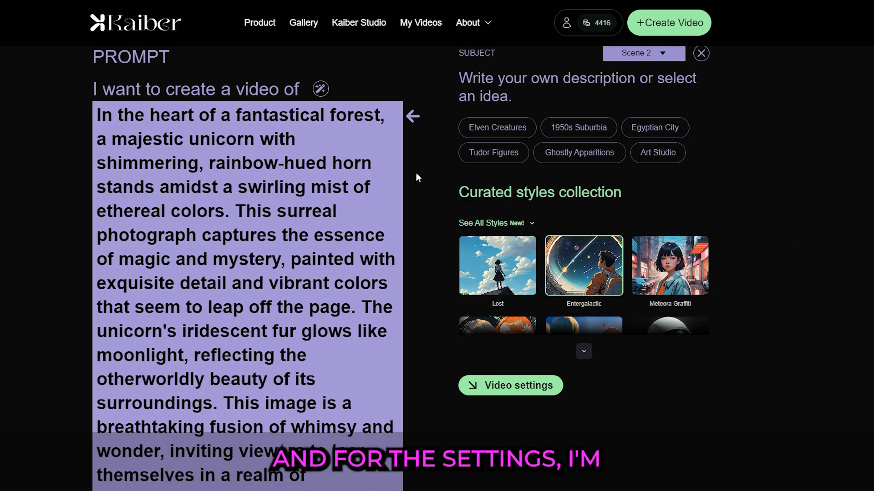
scroll(416, 177, down, 1)
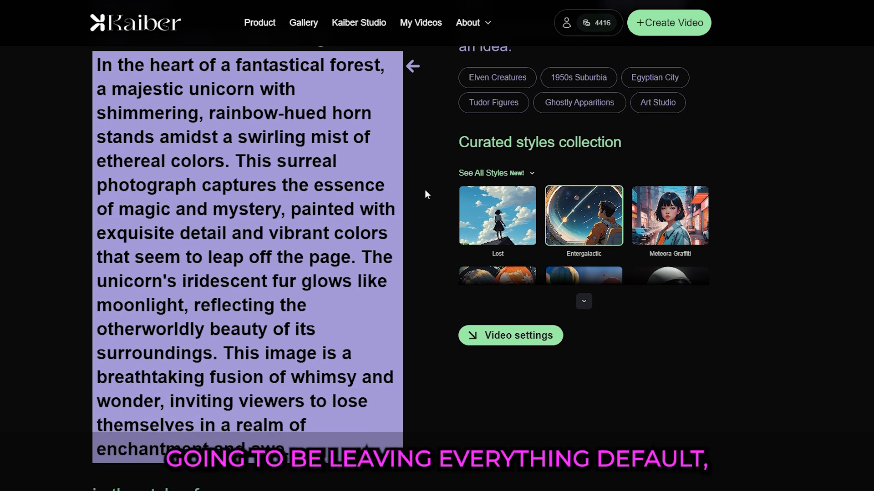
Generate Scene 2's preview frame with the default video settings and render the two-scene flipbook video.
scroll(425, 194, down, 1)
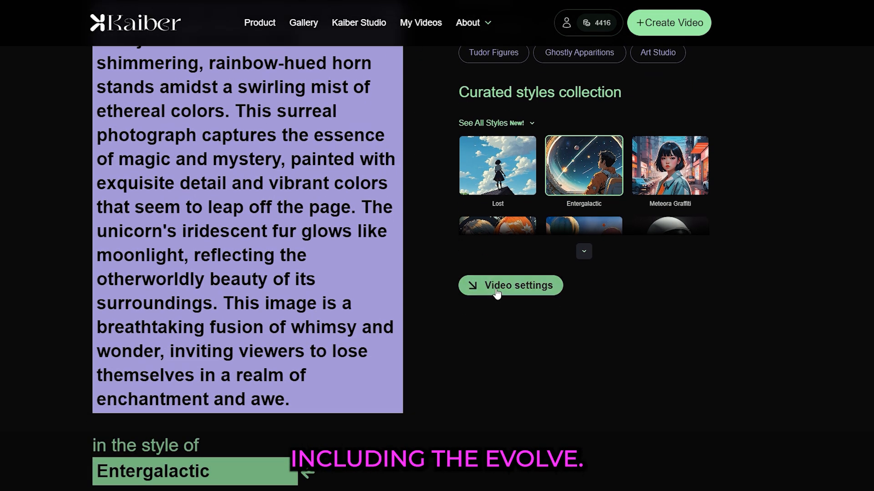
click(498, 287)
click(518, 433)
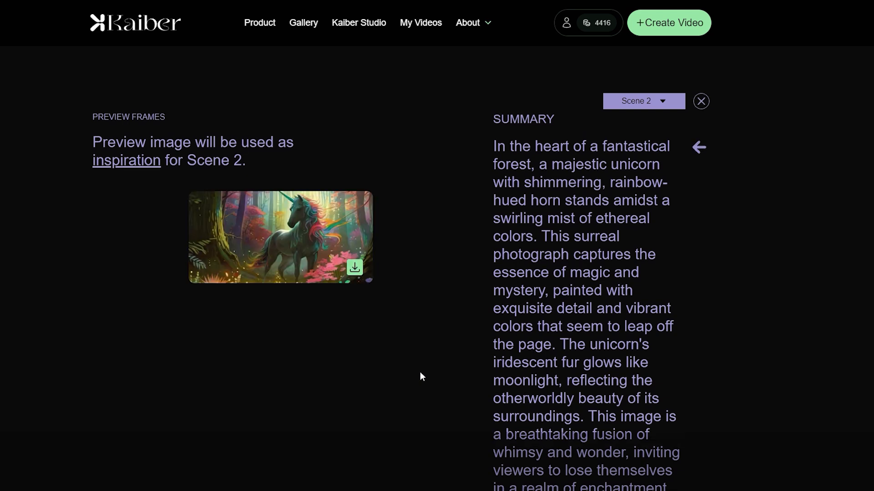
scroll(420, 373, down, 5)
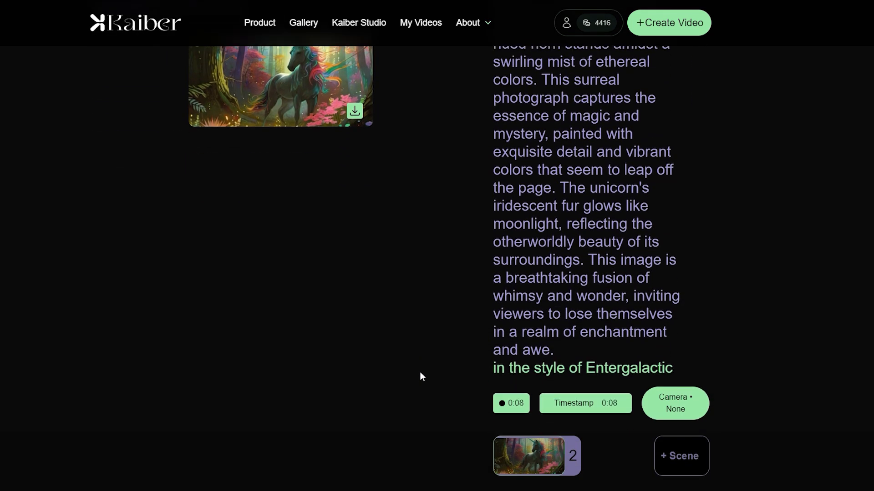
click(608, 455)
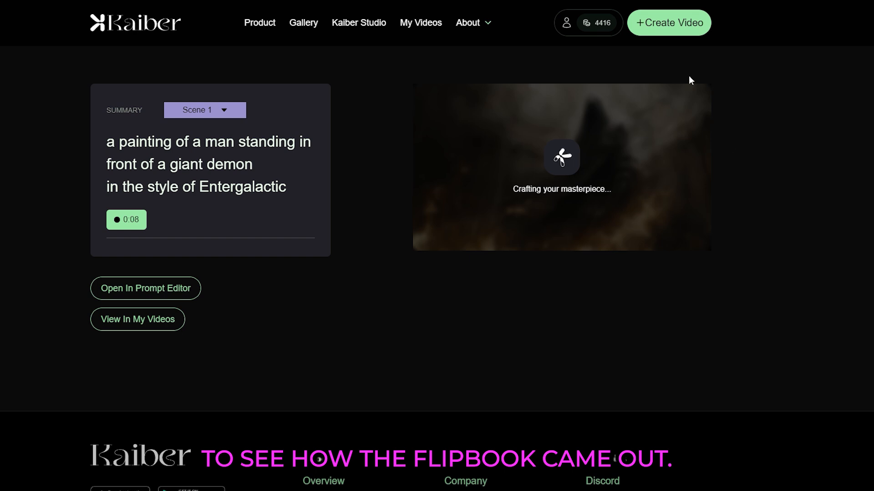
Start a Motion video with the same demon painting, auto-generating the subject and choosing the Lost style.
click(665, 27)
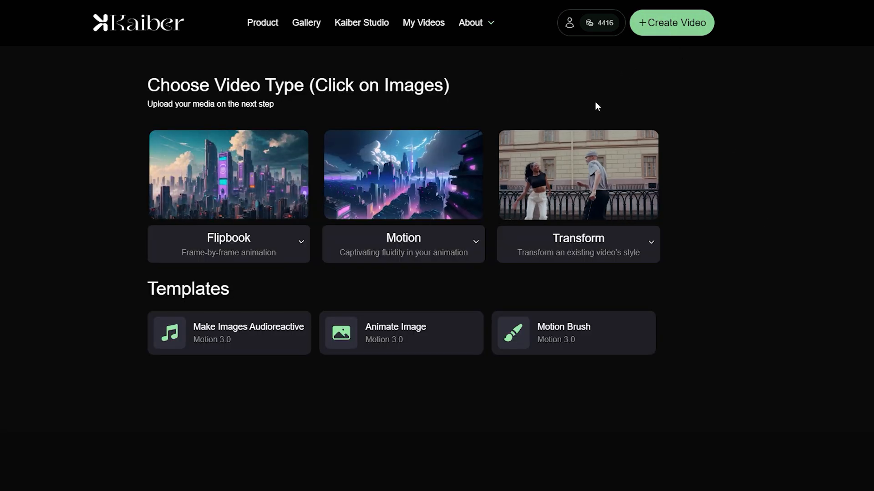
click(404, 173)
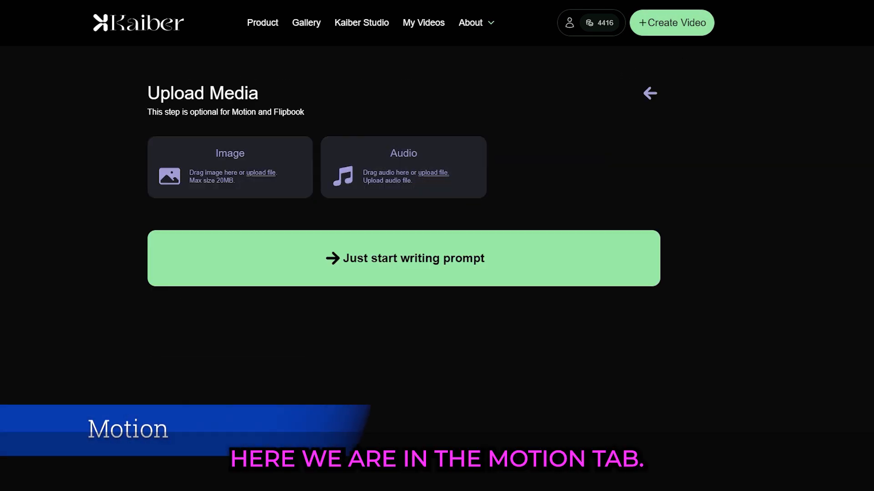
drag(649, 219, 258, 201)
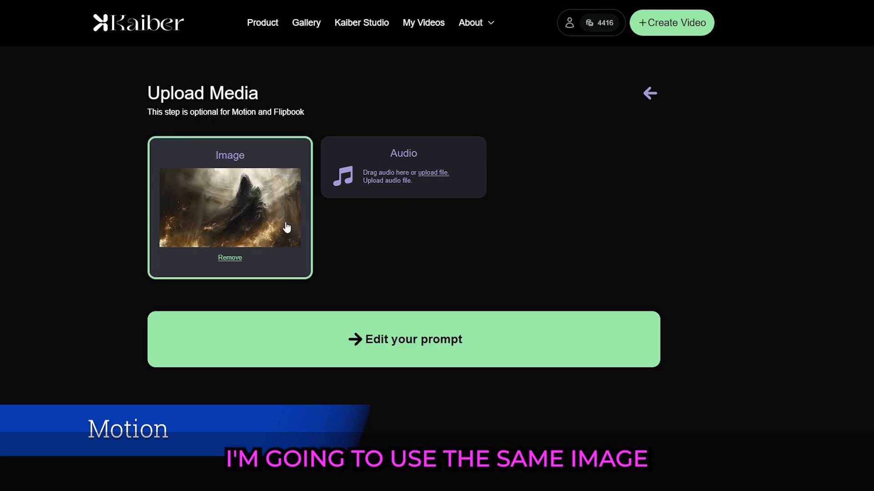
click(370, 336)
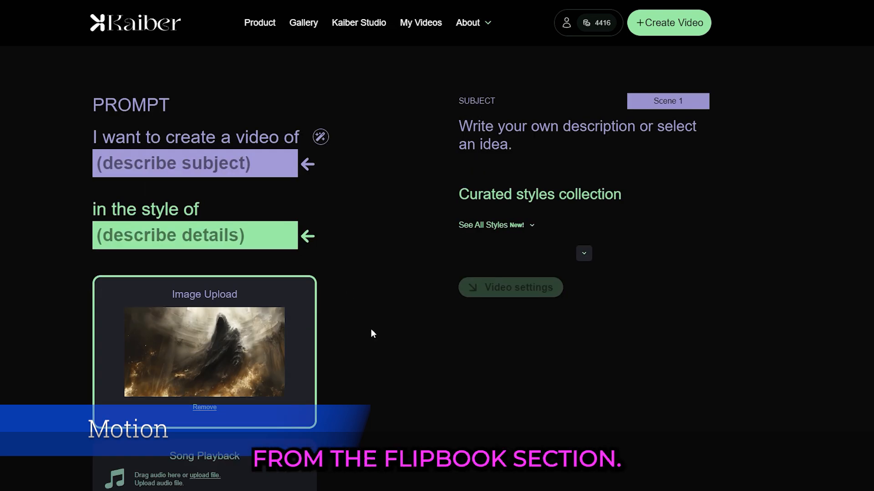
click(321, 137)
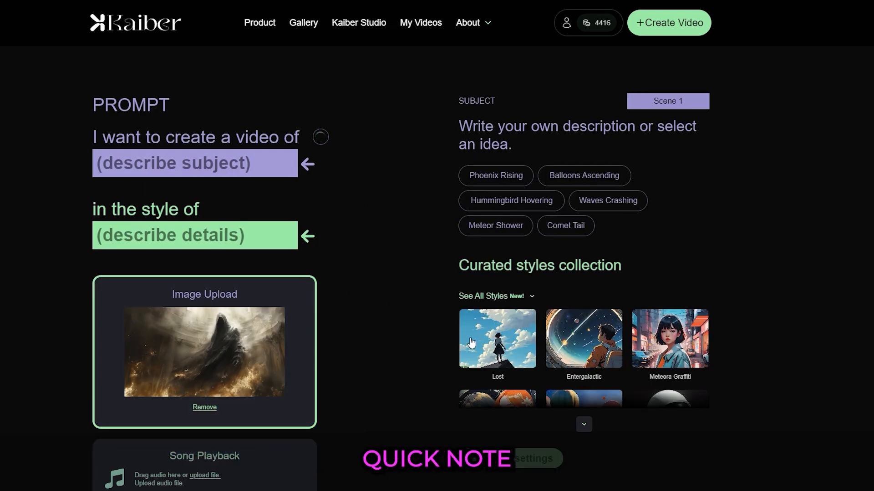
click(497, 352)
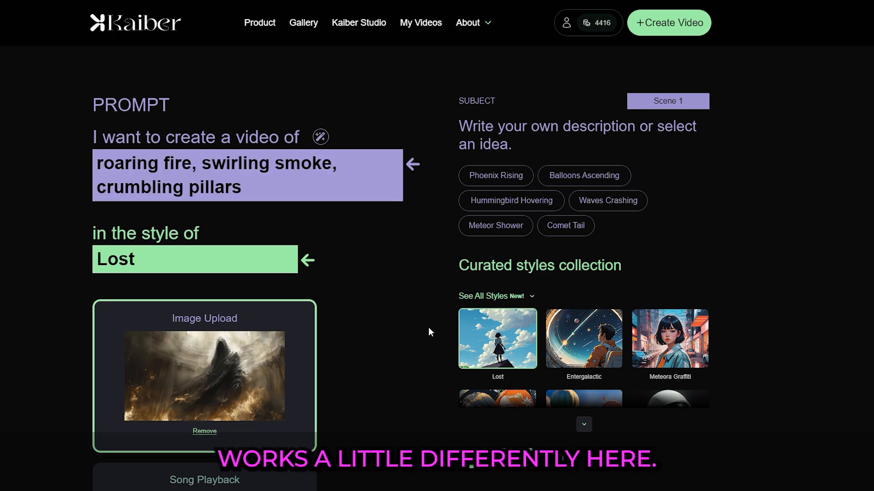
Create the Motion video with Evolve set to 0, a 0:05 duration and Motion set to 2.
scroll(428, 327, down, 3)
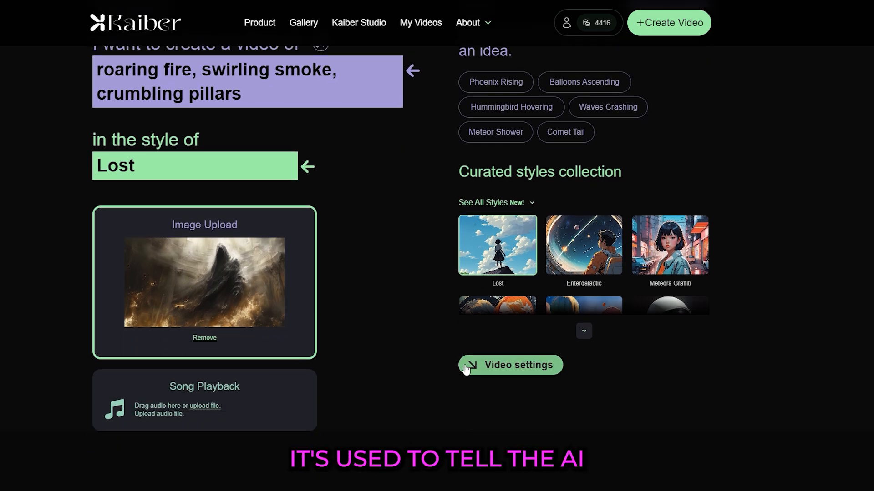
click(481, 367)
mouse_move(173, 207)
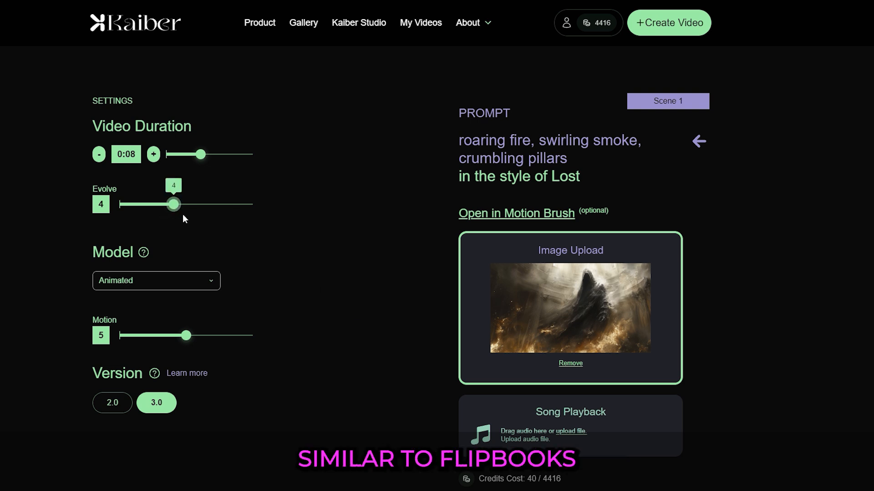
drag(172, 208, 102, 217)
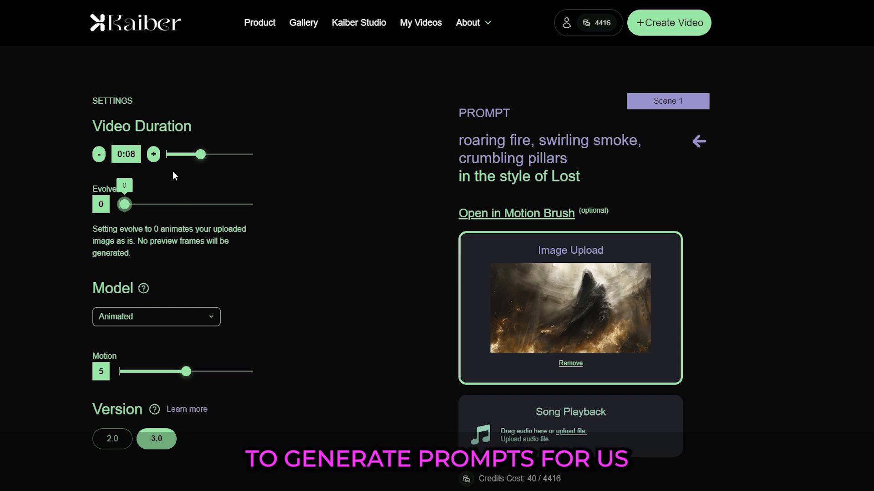
drag(201, 155, 183, 155)
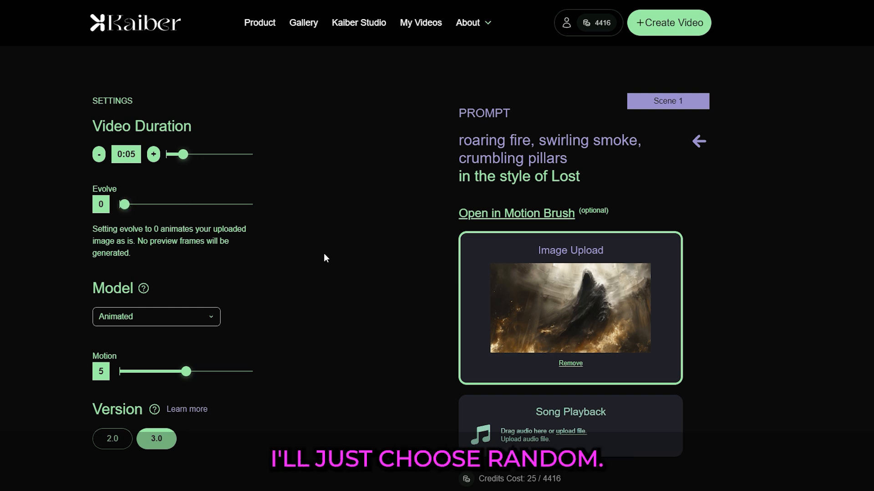
scroll(322, 256, down, 1)
drag(189, 321, 145, 322)
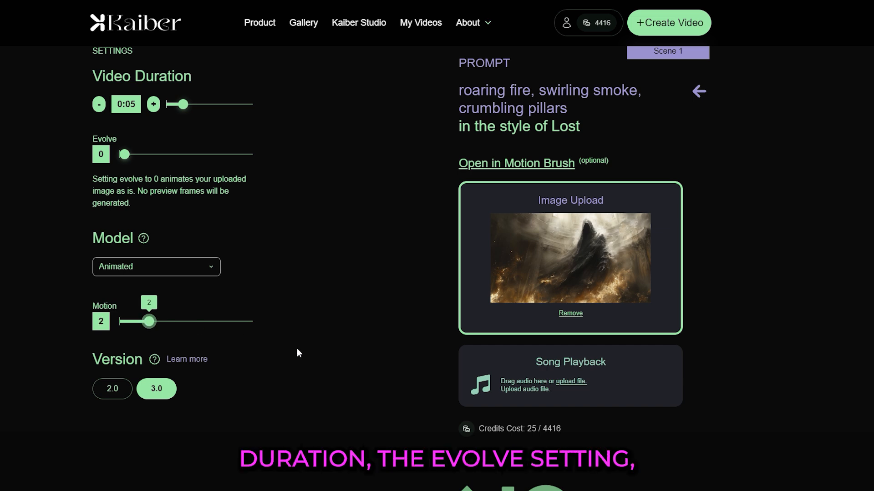
scroll(319, 354, down, 1)
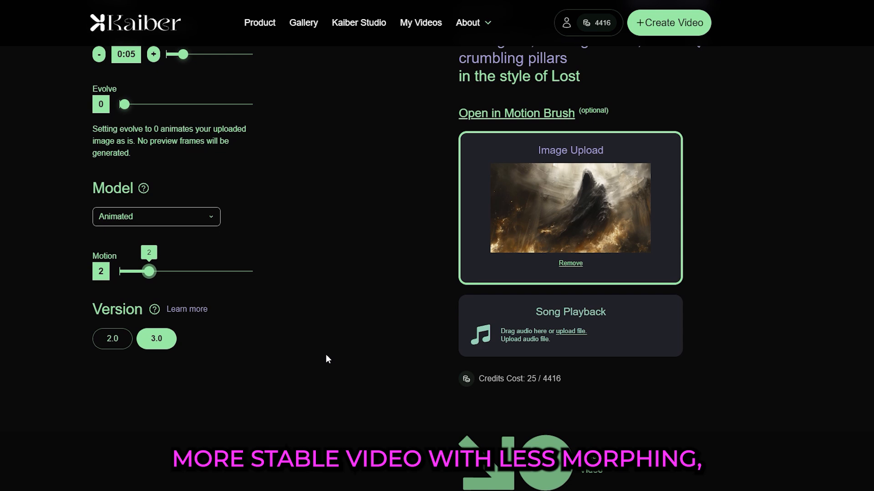
click(546, 473)
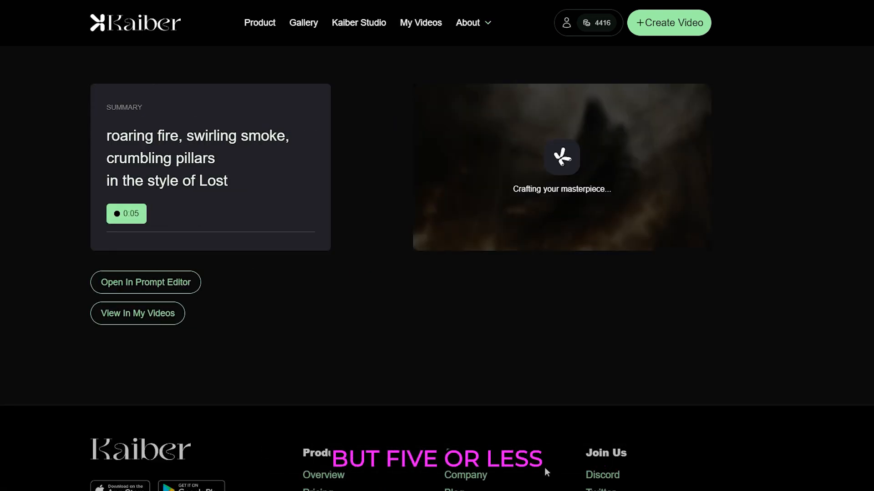
Start another Motion video with the demon painting, choosing the Lost style and auto-generating the subject.
click(644, 33)
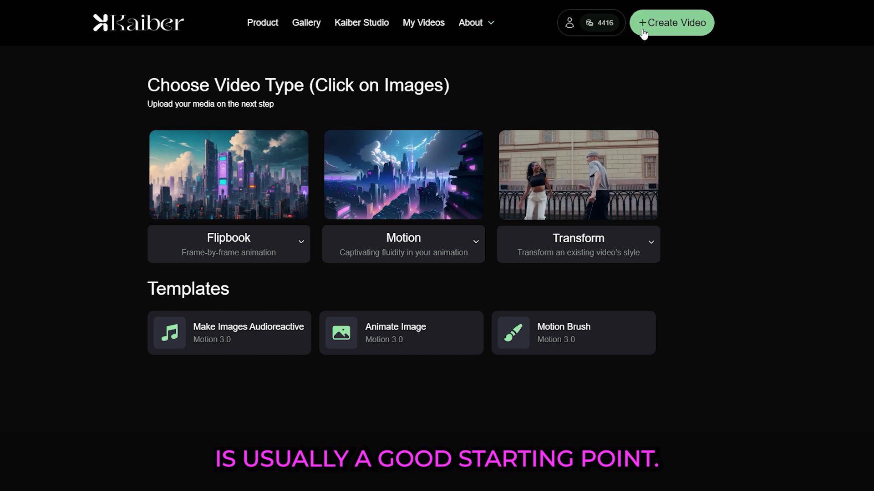
click(452, 132)
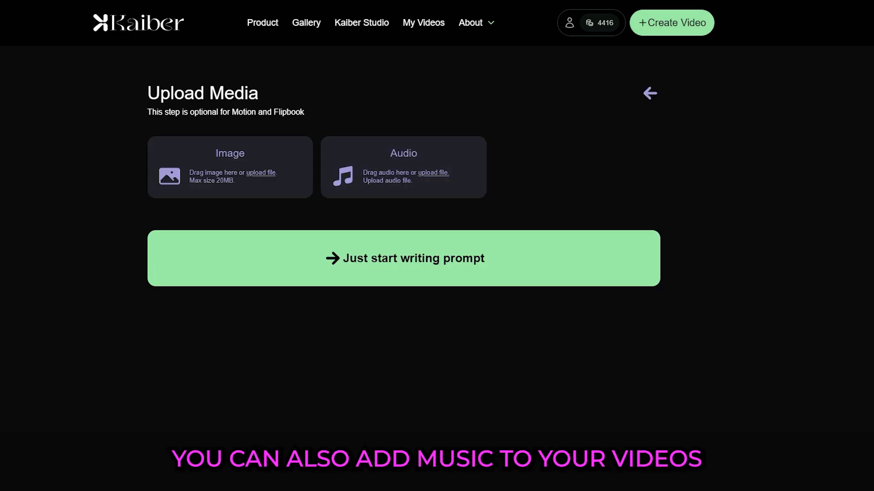
drag(249, 215, 241, 171)
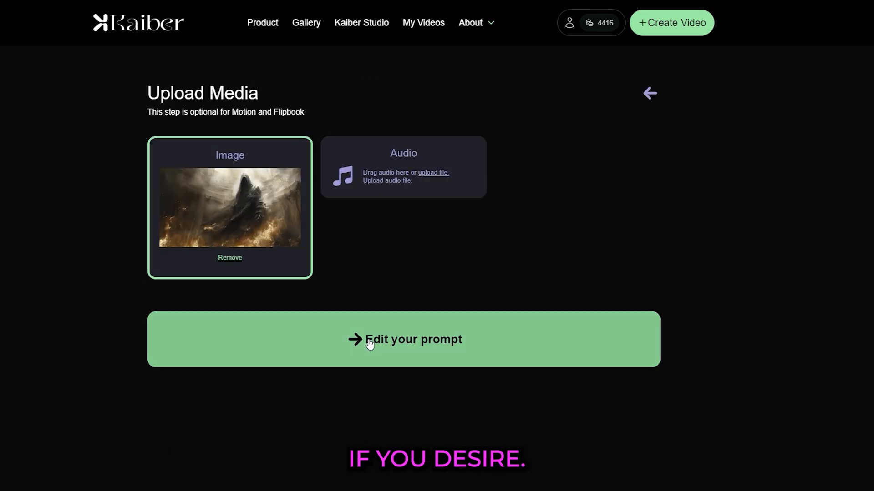
click(369, 341)
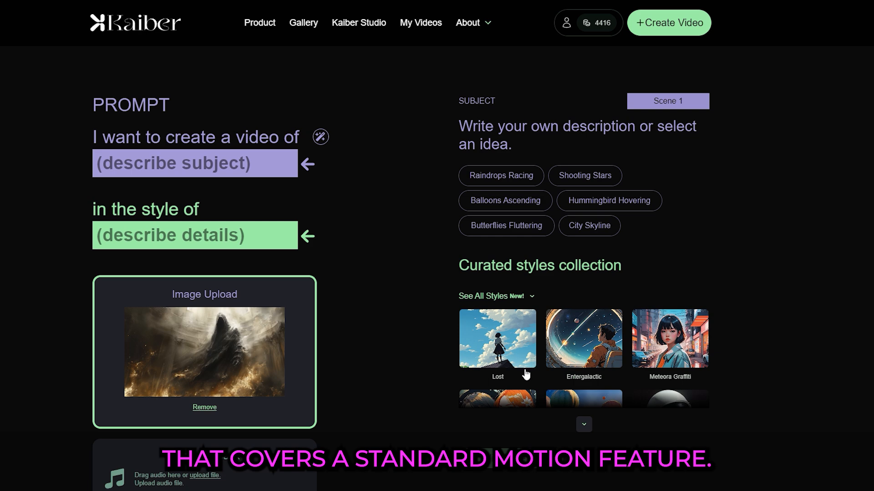
click(514, 340)
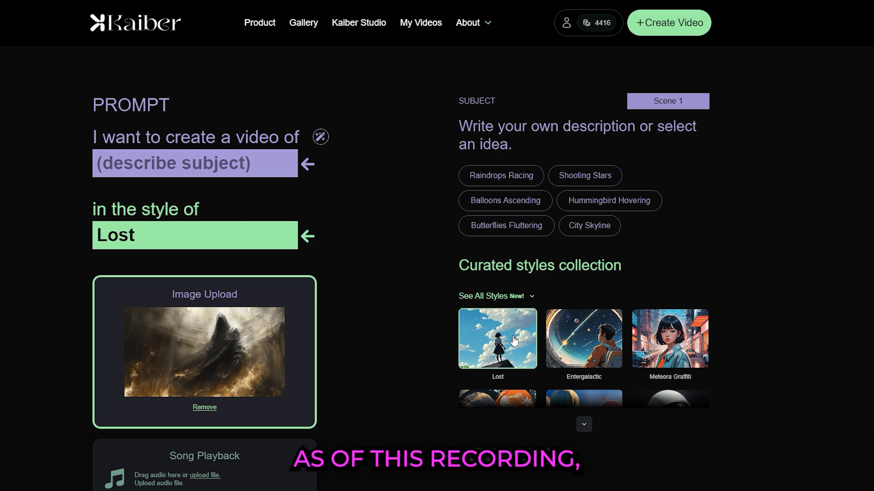
click(321, 137)
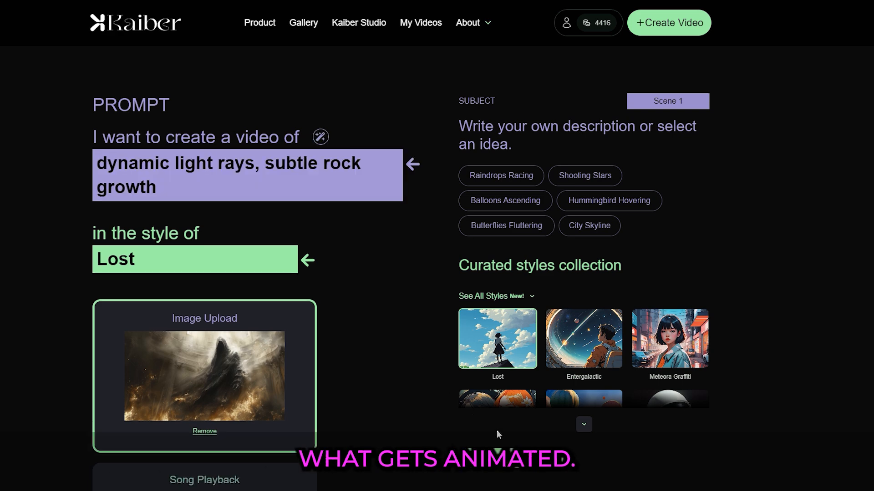
Set Evolve to 0 and Motion to 2 in the video settings.
click(491, 457)
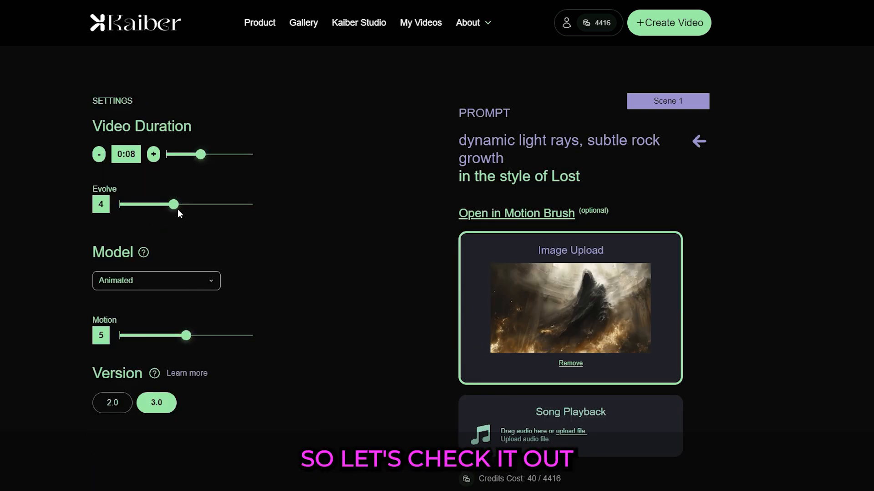
drag(175, 210, 122, 206)
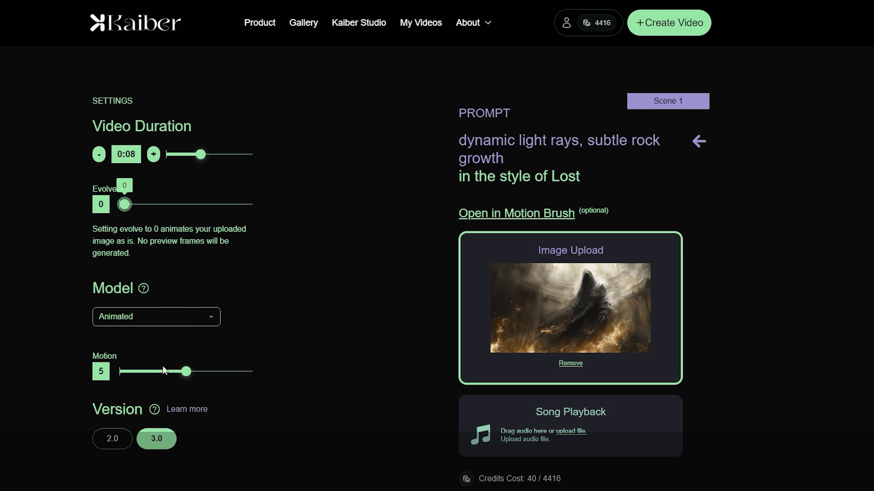
drag(187, 373, 150, 373)
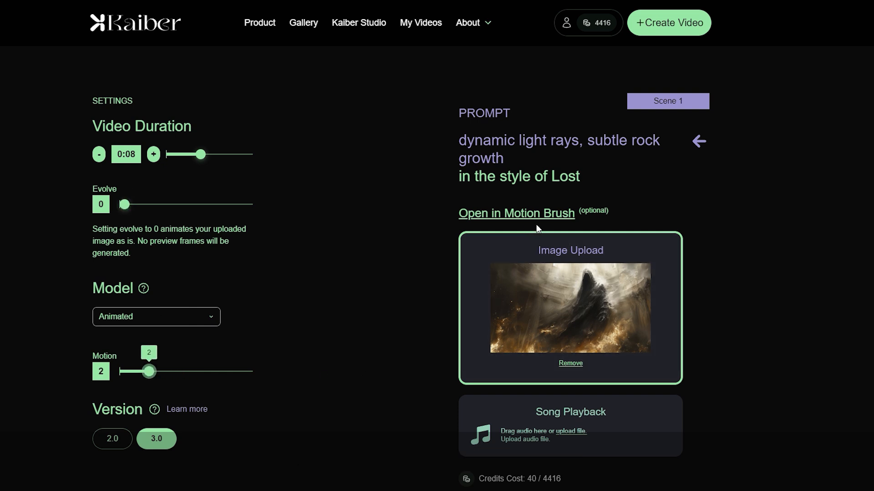
Paint a Motion Brush mask over the hooded figure with a 50 px brush, save it and create the video.
click(513, 219)
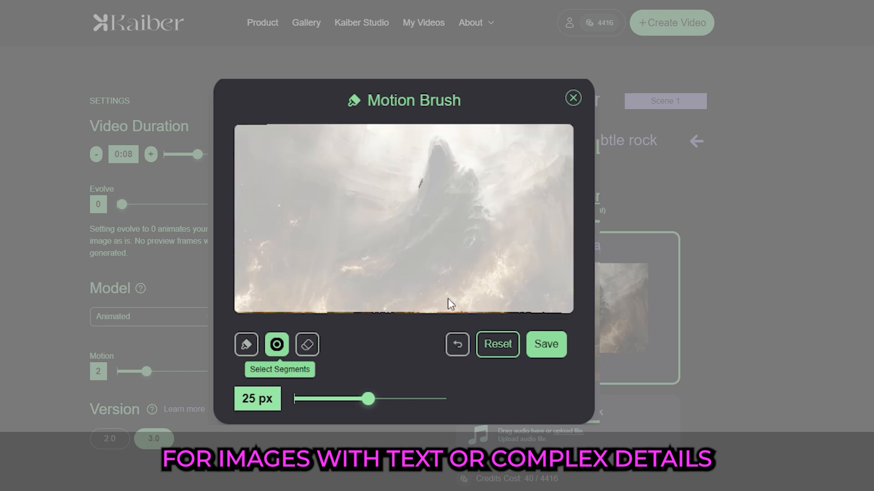
click(246, 344)
drag(368, 399, 440, 399)
mouse_move(439, 150)
mouse_down()
mouse_move(476, 208)
mouse_move(478, 248)
mouse_move(461, 274)
mouse_move(392, 301)
mouse_move(340, 291)
mouse_move(325, 255)
mouse_move(351, 229)
mouse_move(403, 215)
mouse_move(369, 252)
mouse_move(347, 260)
mouse_move(365, 273)
mouse_move(445, 271)
mouse_move(449, 251)
mouse_move(386, 256)
mouse_move(448, 235)
mouse_move(457, 220)
mouse_move(419, 223)
mouse_move(435, 168)
mouse_move(453, 210)
mouse_move(405, 222)
mouse_move(433, 172)
mouse_up()
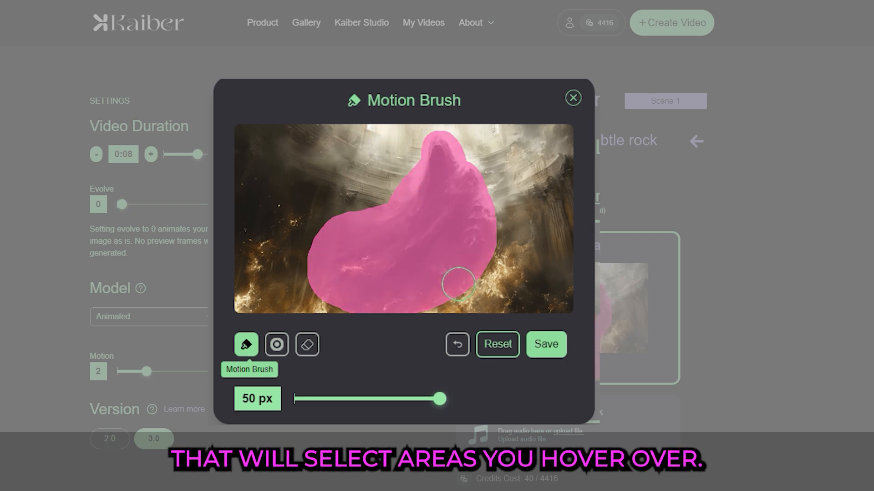
click(545, 346)
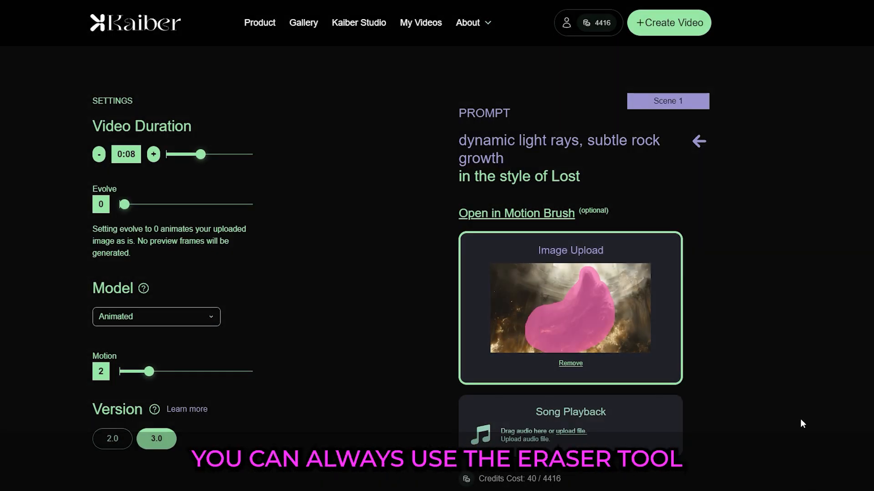
scroll(752, 416, down, 2)
click(545, 468)
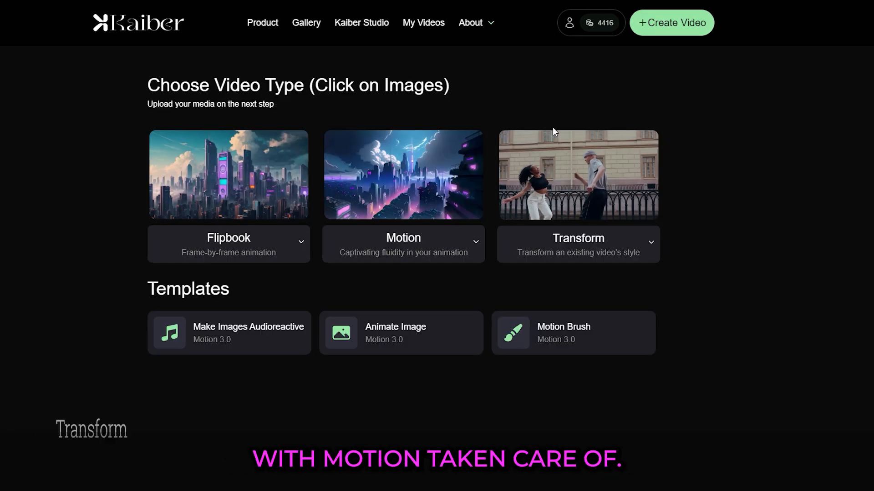
Start a Transform video by uploading the skull video and auto-generating the subject from it.
click(577, 163)
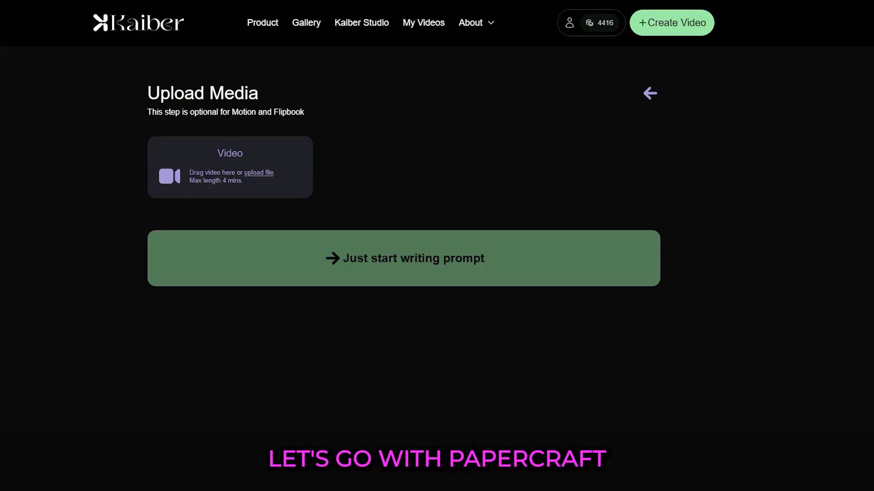
drag(258, 208, 210, 168)
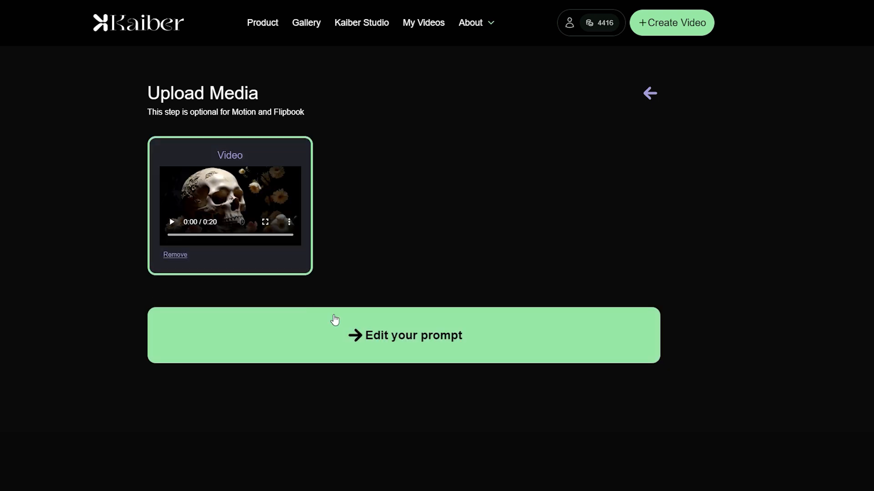
click(357, 335)
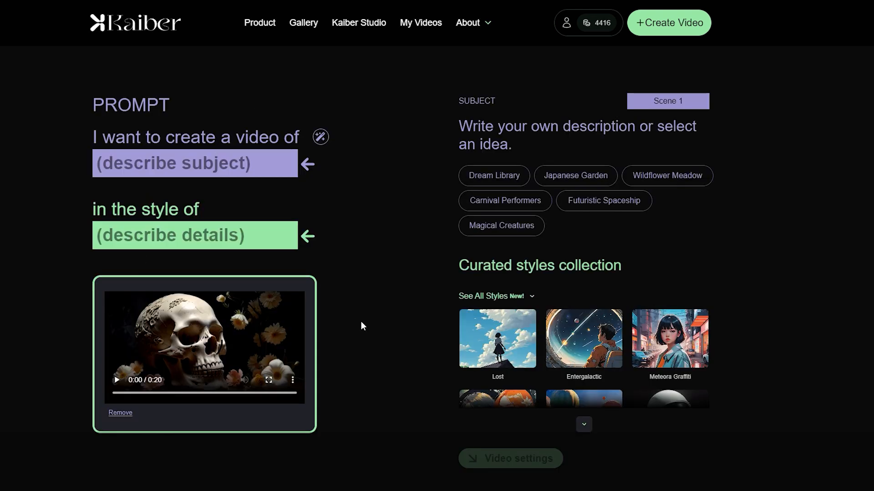
click(321, 137)
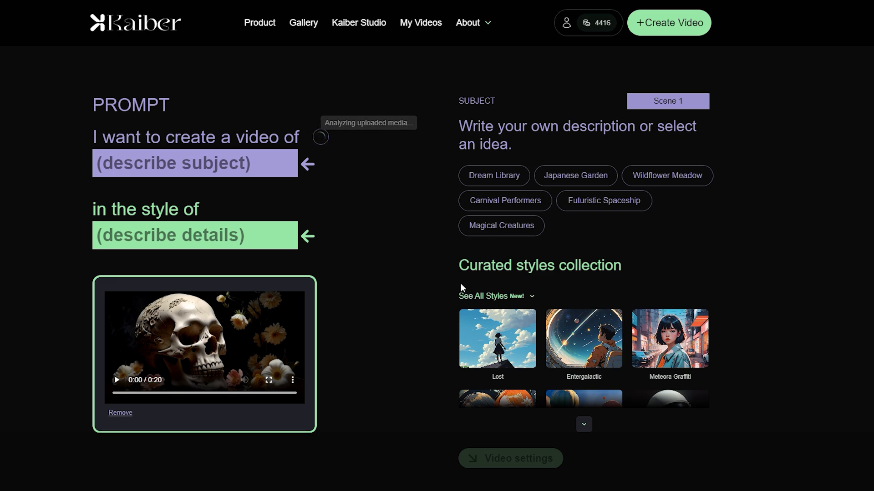
Expand the full curated styles collection and choose the Papercraft style for the skull video.
click(584, 425)
scroll(583, 387, down, 2)
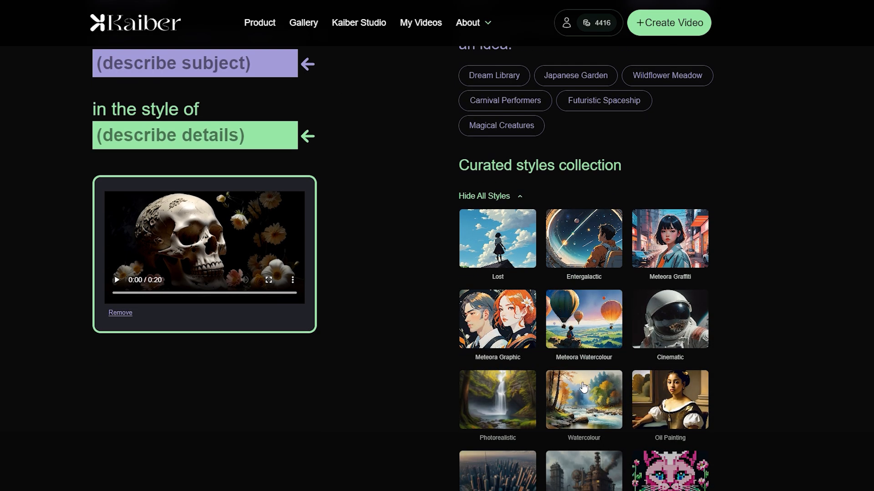
scroll(584, 387, down, 5)
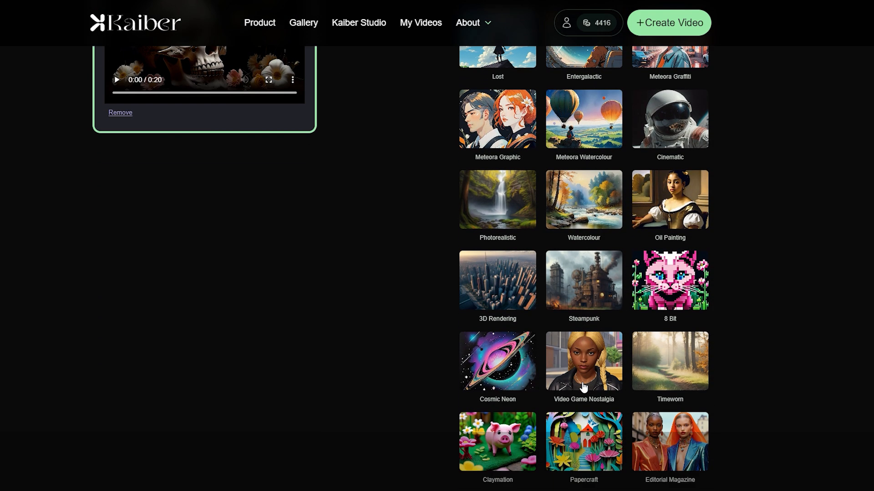
click(597, 416)
Open the video settings and set Evolve to 0.
scroll(595, 416, down, 1)
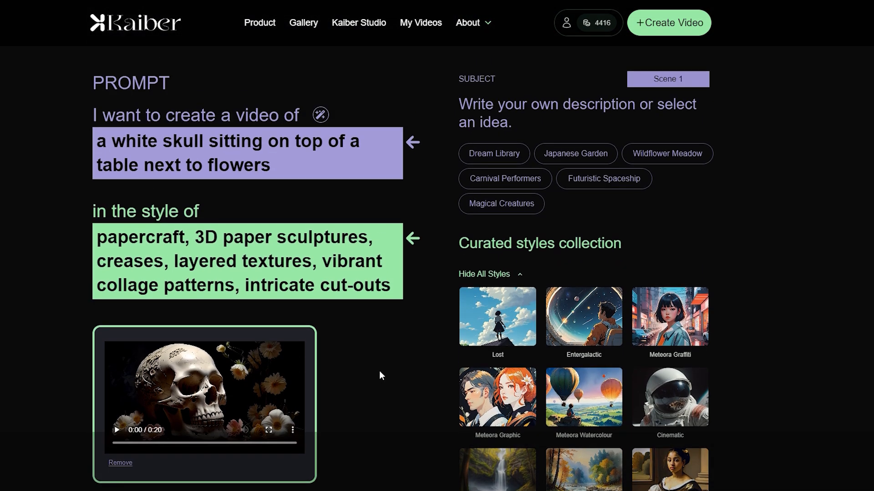
scroll(382, 367, down, 10)
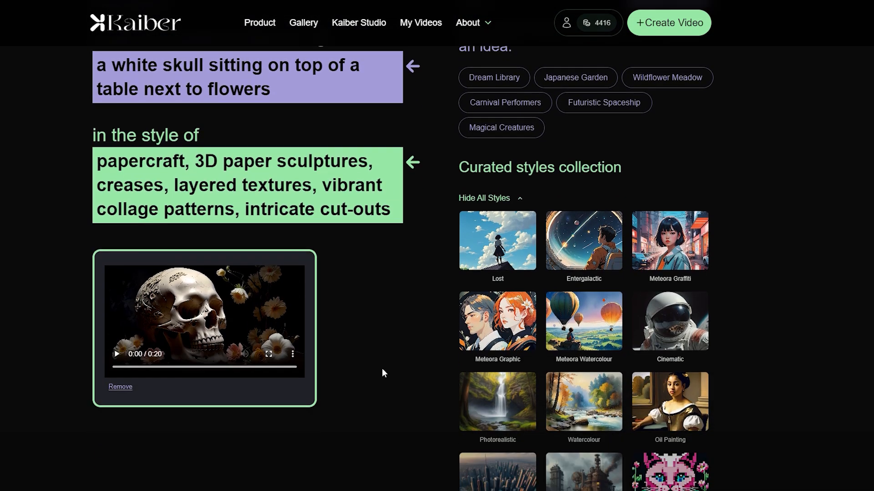
click(496, 443)
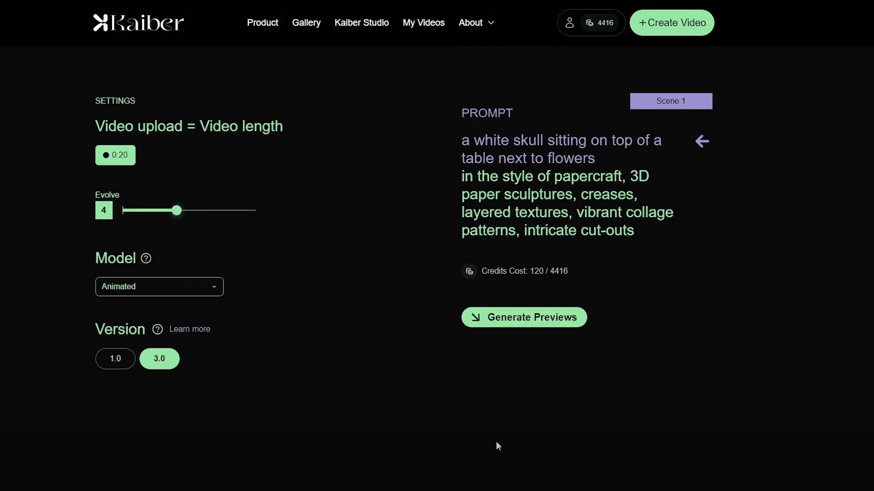
drag(177, 215, 144, 222)
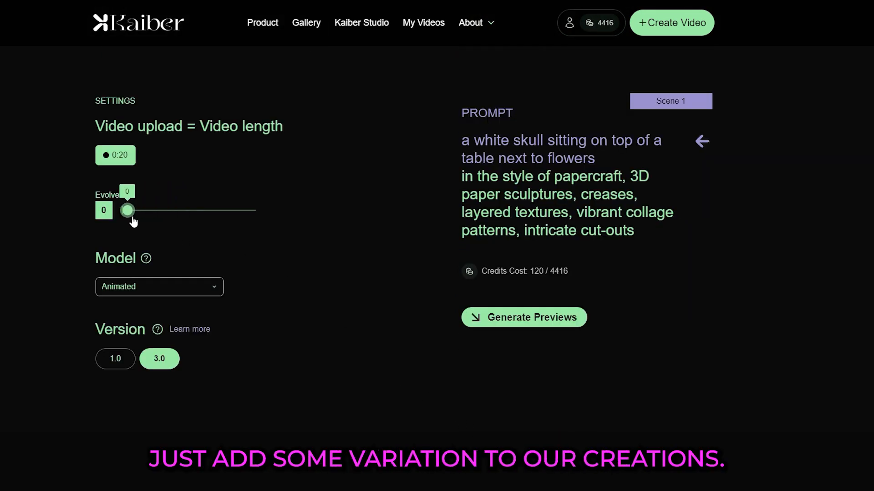
Generate the preview frames and create the Transform video.
click(543, 322)
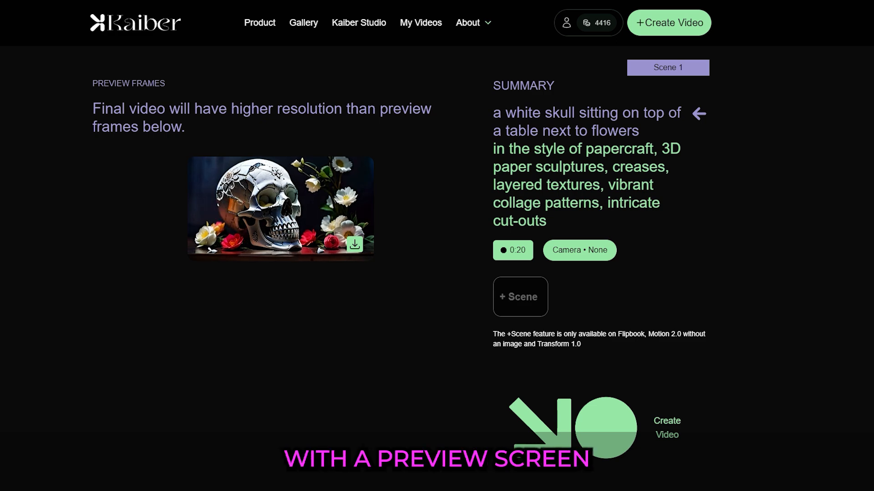
click(612, 416)
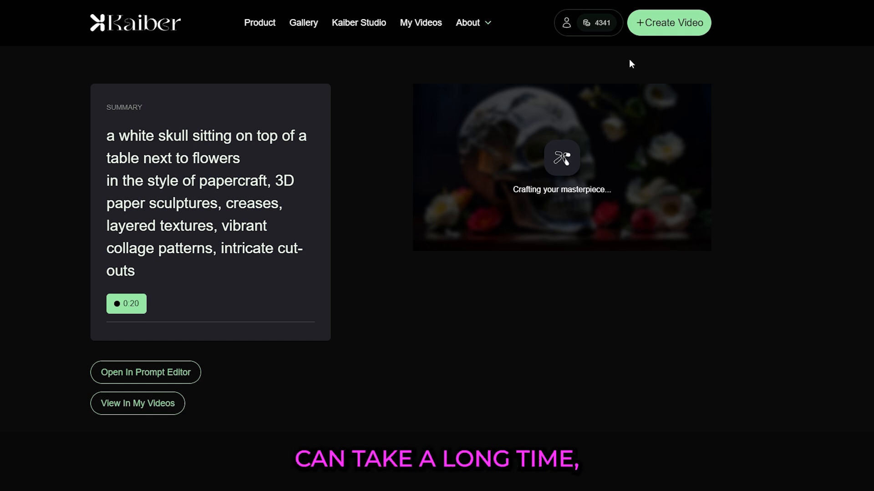
Open My Videos, open the demon painting video and examine its scene list.
click(427, 27)
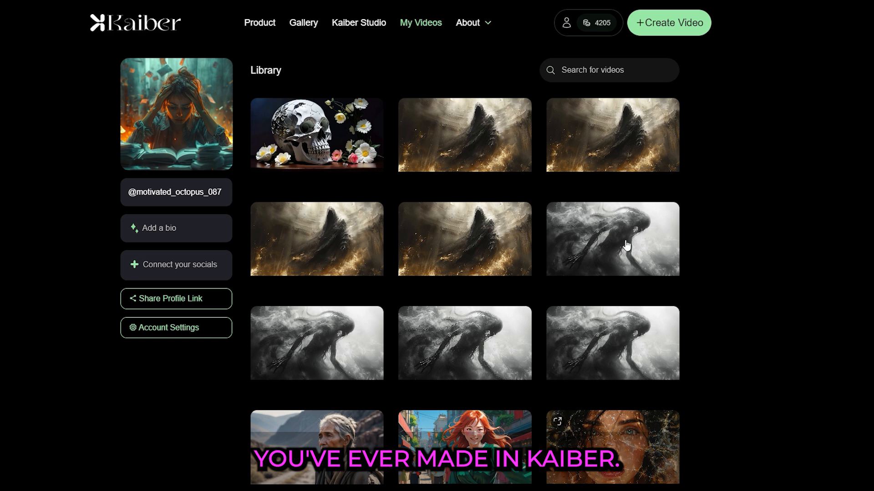
mouse_move(450, 223)
click(453, 221)
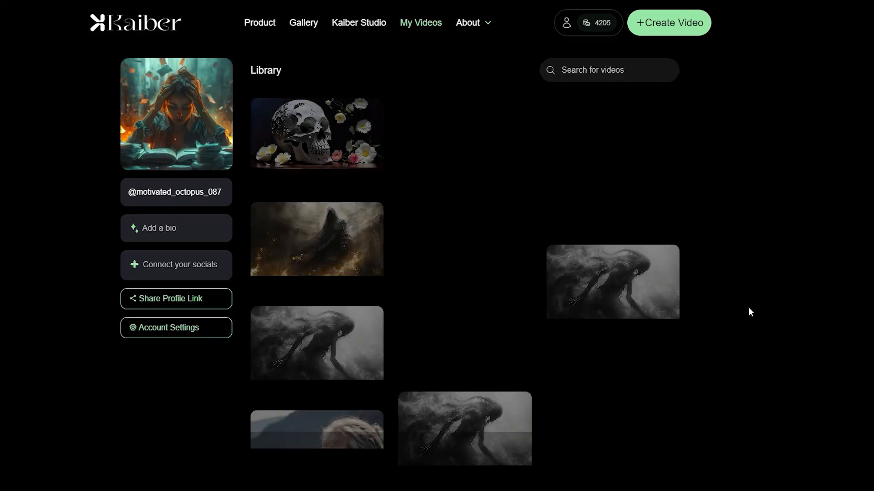
click(339, 234)
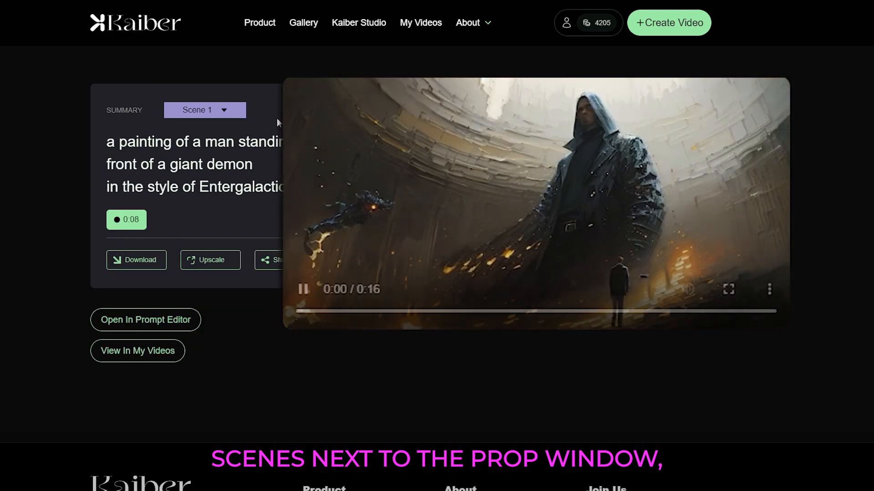
click(229, 114)
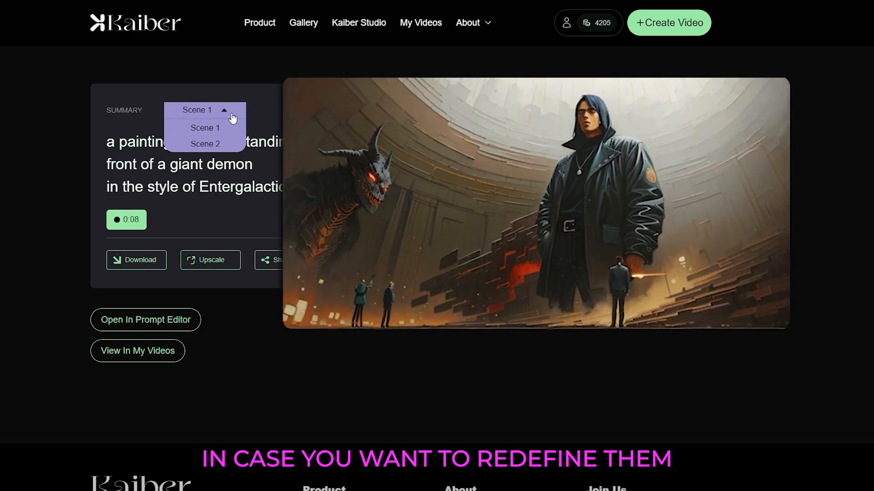
click(223, 110)
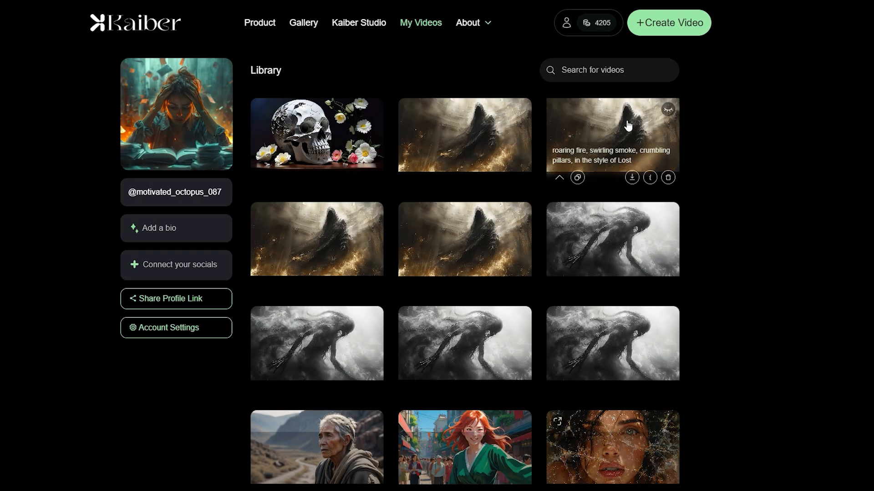
Browse the video library and open the papercraft skull video.
click(629, 116)
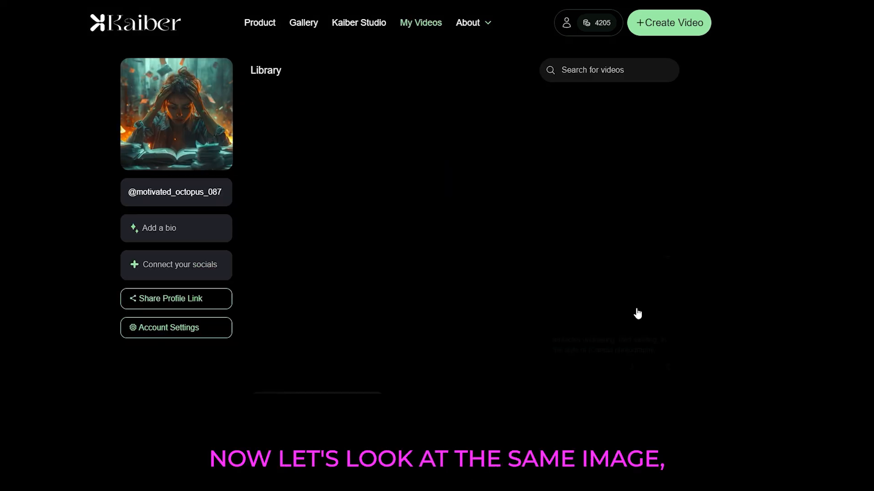
click(493, 119)
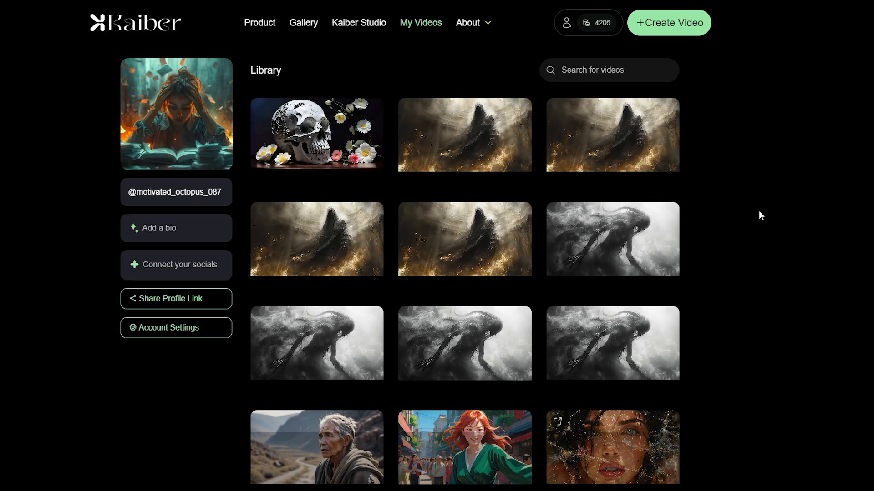
click(341, 121)
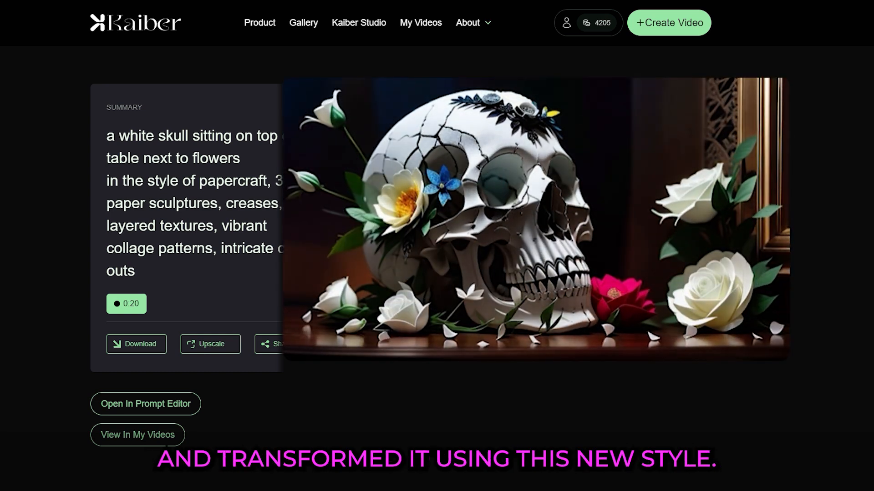
Upscale the skull video to 2x and return to My Videos.
mouse_move(346, 350)
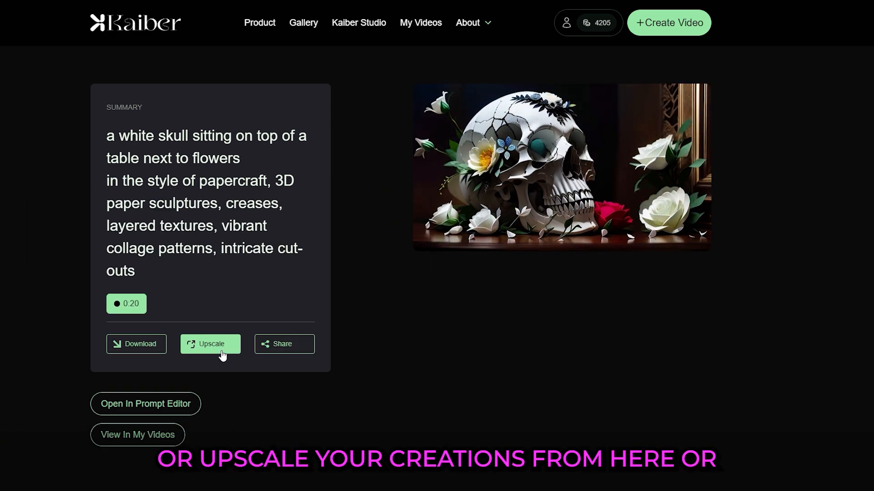
click(222, 354)
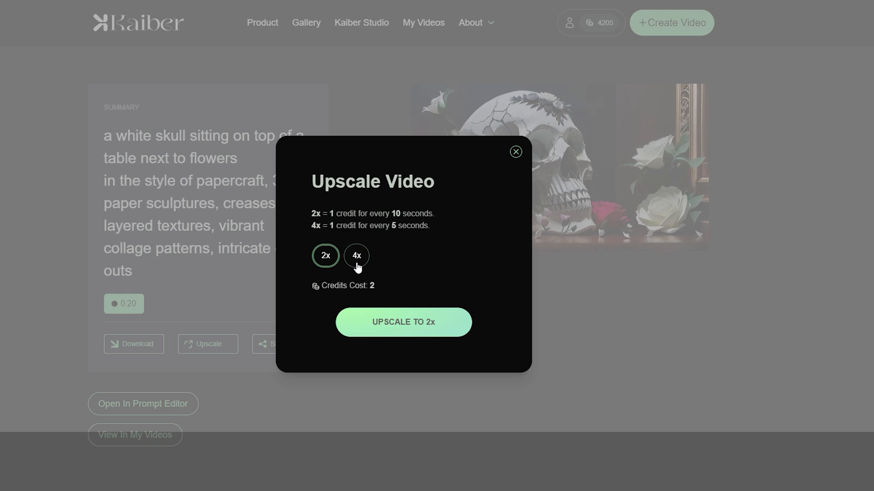
click(368, 326)
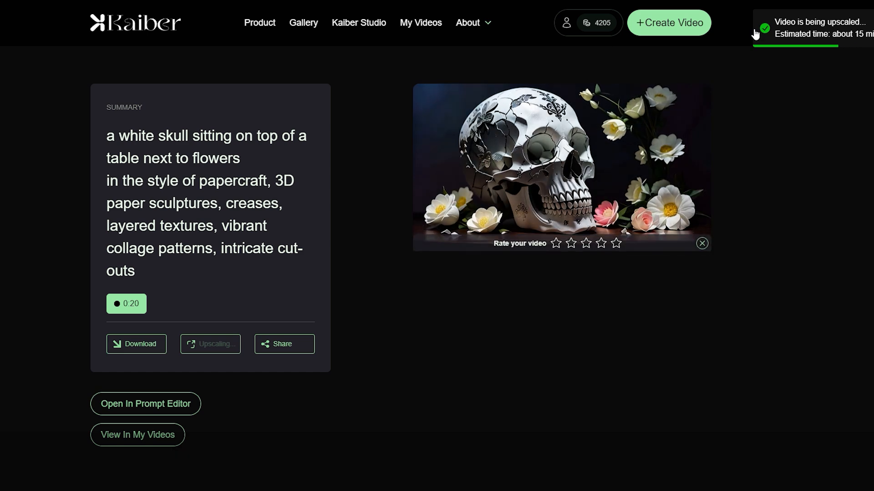
click(427, 23)
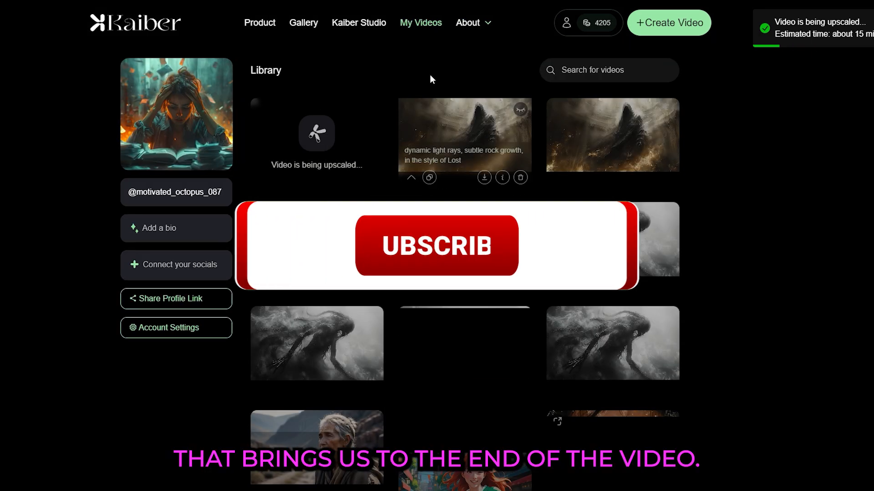